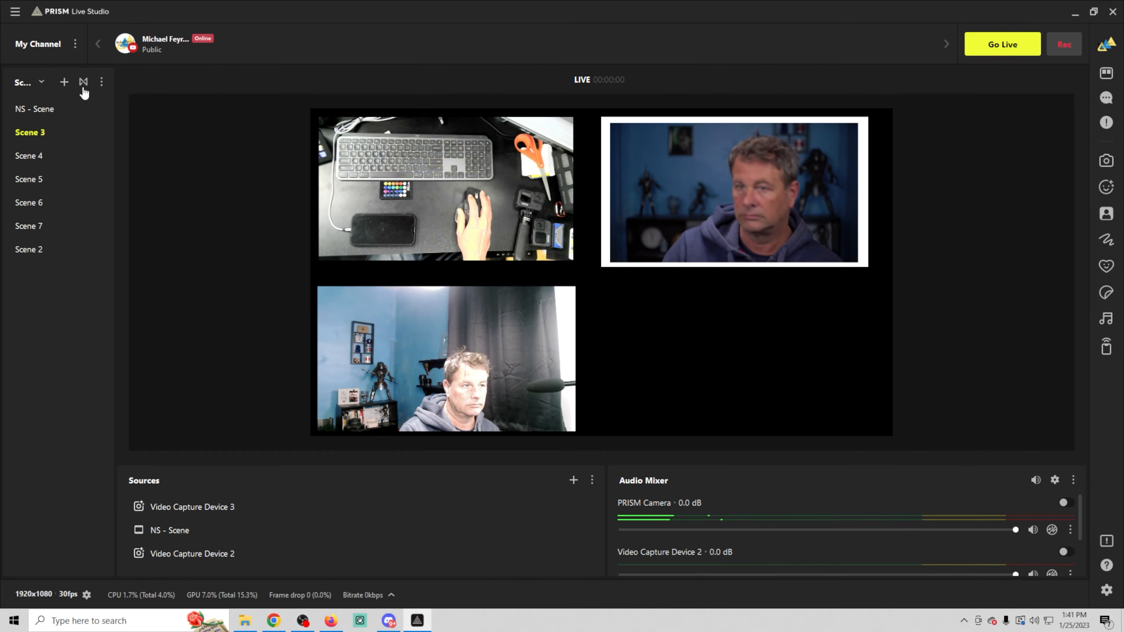
Set the scene transition to Fade and test it by switching to Scene 4 and back to Scene 3.
{"action": "left_click", "coordinate": [492, 261]}
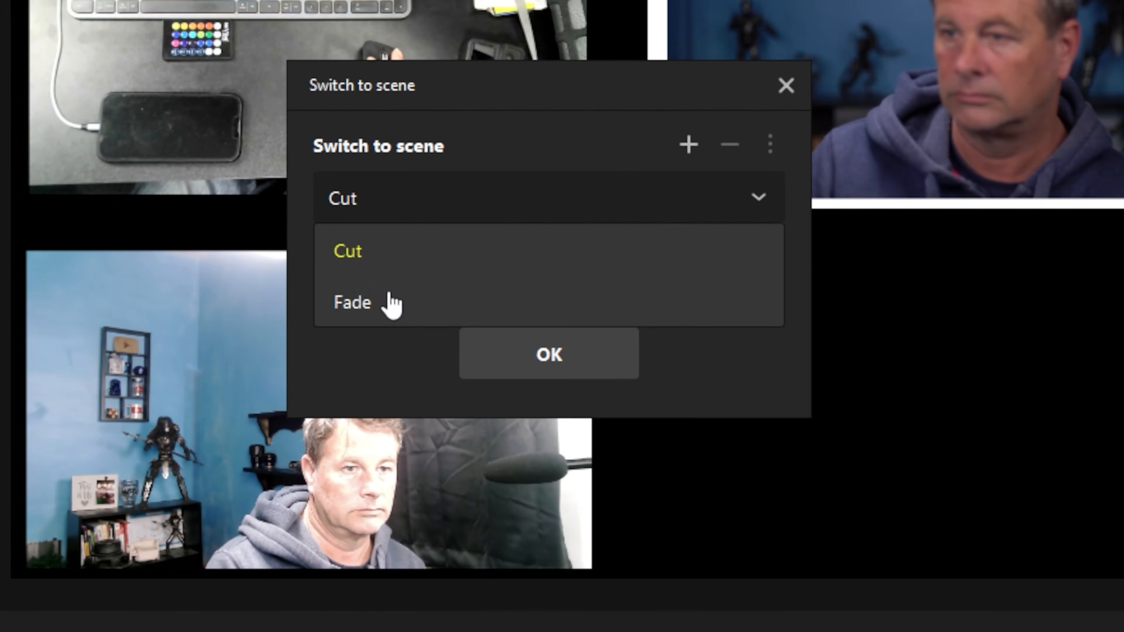
{"action": "left_click", "coordinate": [391, 304]}
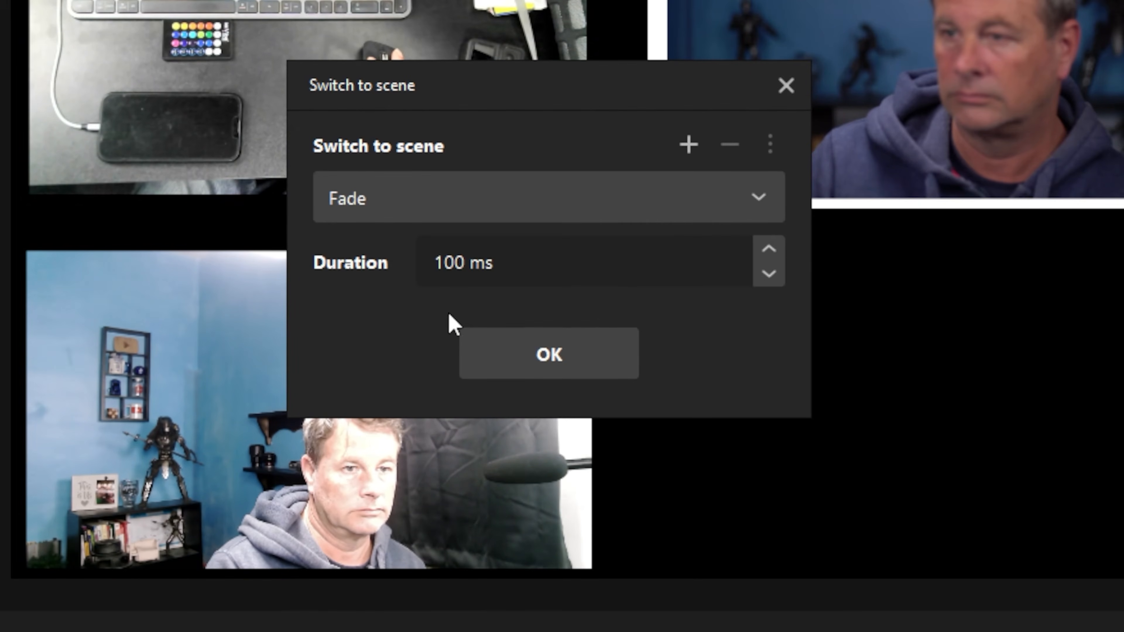
{"action": "left_click", "coordinate": [583, 359]}
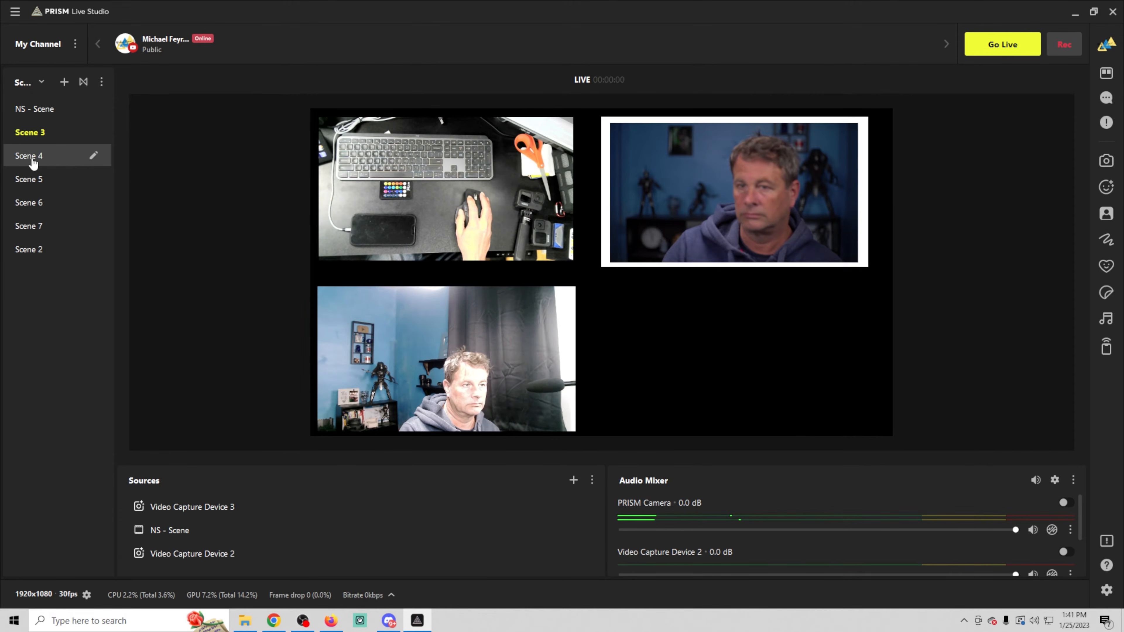
{"action": "left_click", "coordinate": [33, 158]}
{"action": "left_click", "coordinate": [32, 141]}
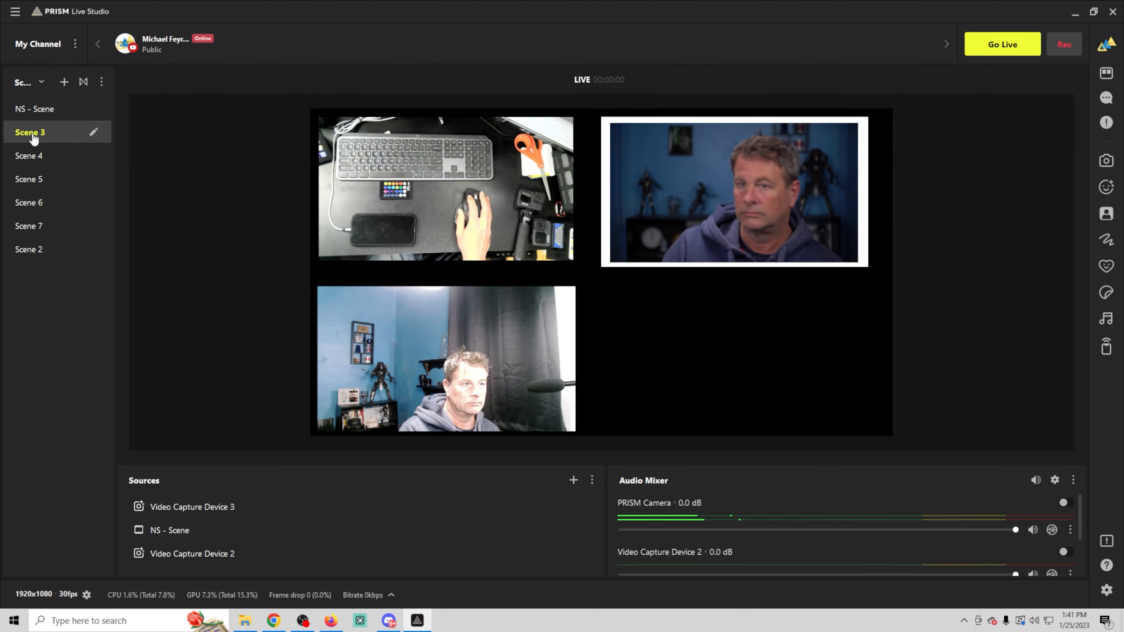
Set the Fade transition's duration to 500 ms and test it by switching to Scene 4 and back to Scene 3.
{"action": "left_click", "coordinate": [82, 82]}
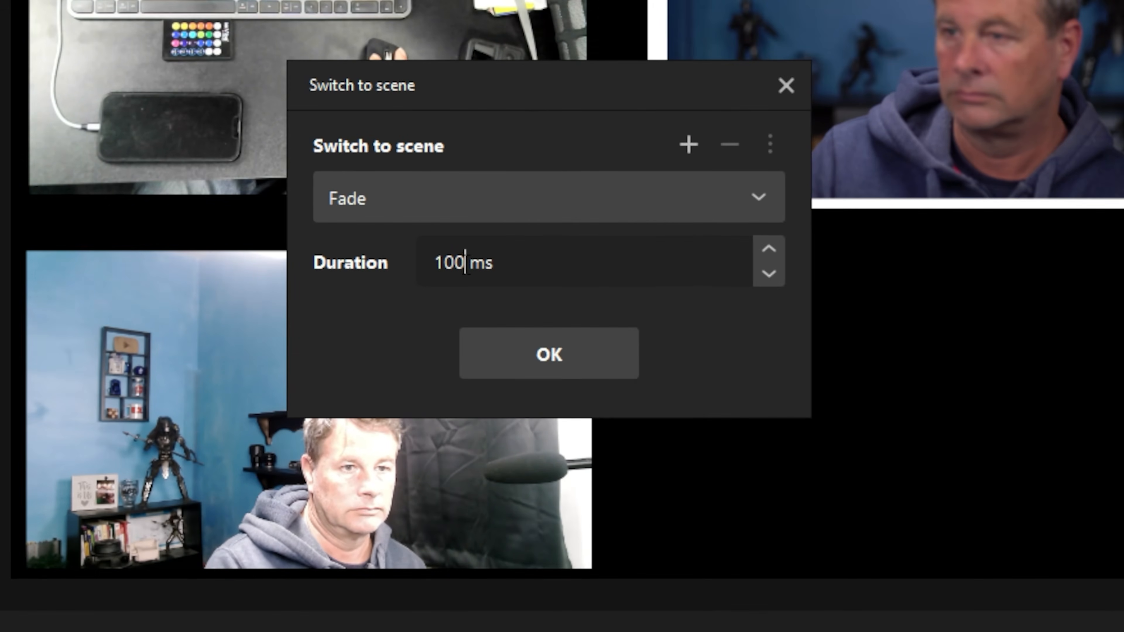
{"action": "type", "text": "500"}
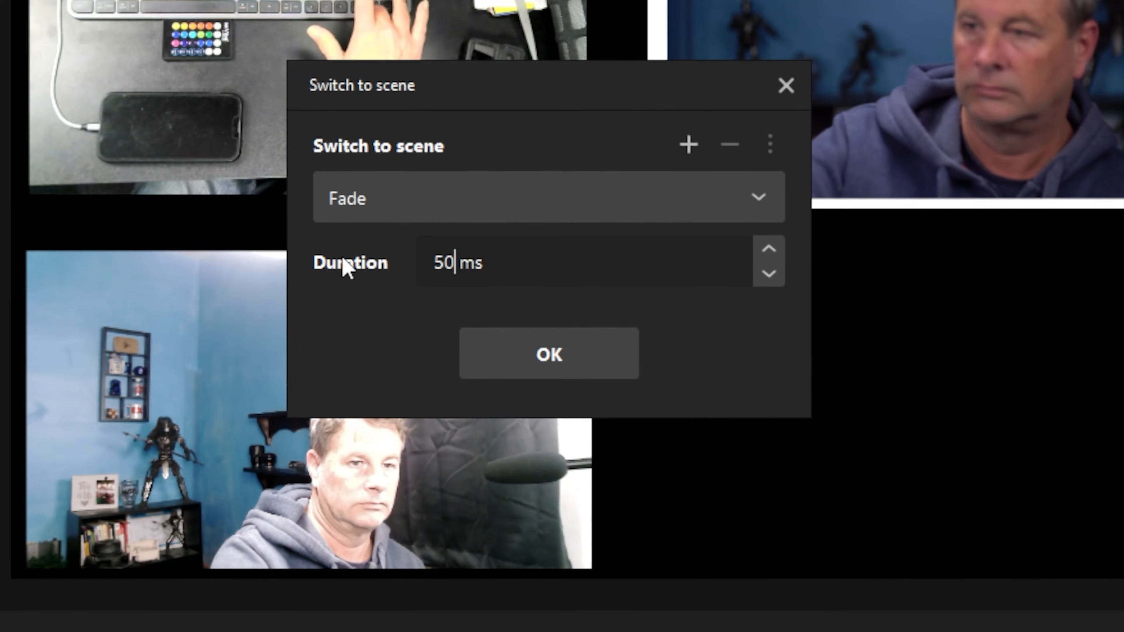
{"action": "left_click", "coordinate": [511, 361]}
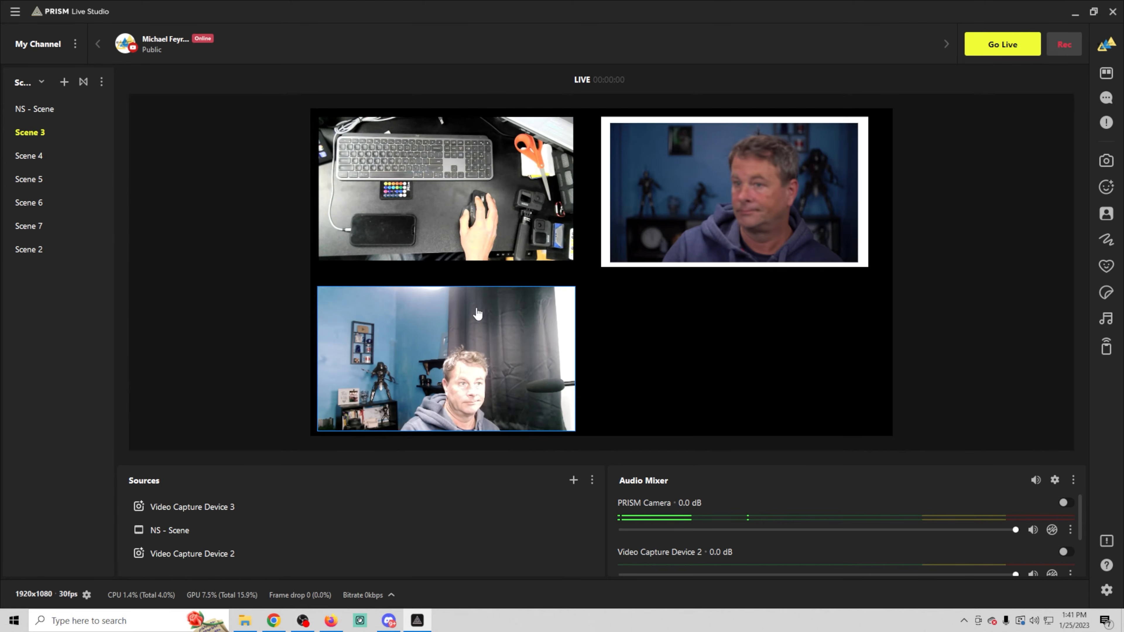
{"action": "left_click", "coordinate": [36, 158]}
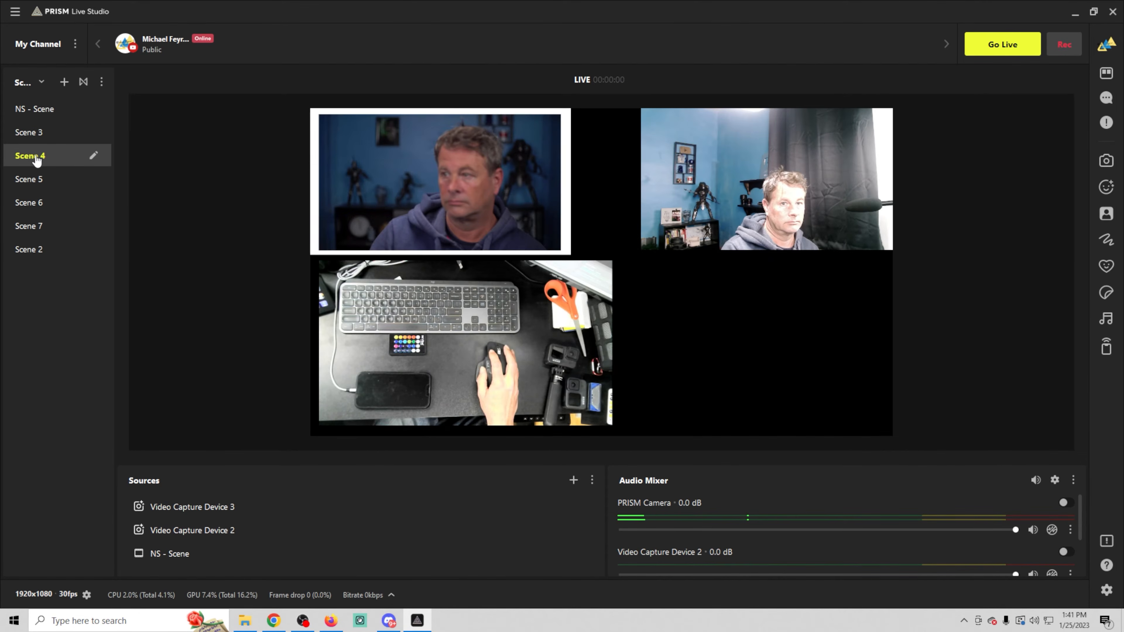
{"action": "left_click", "coordinate": [40, 145]}
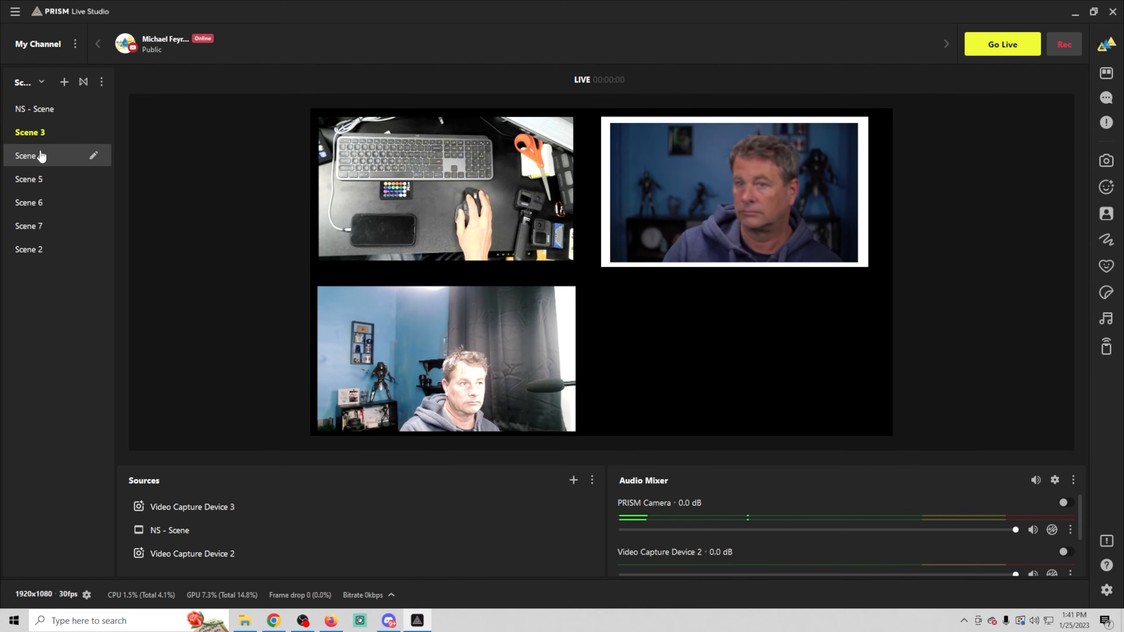
Add a Luma Wipe scene transition named Luma Wipe 1.
{"action": "left_click", "coordinate": [83, 83]}
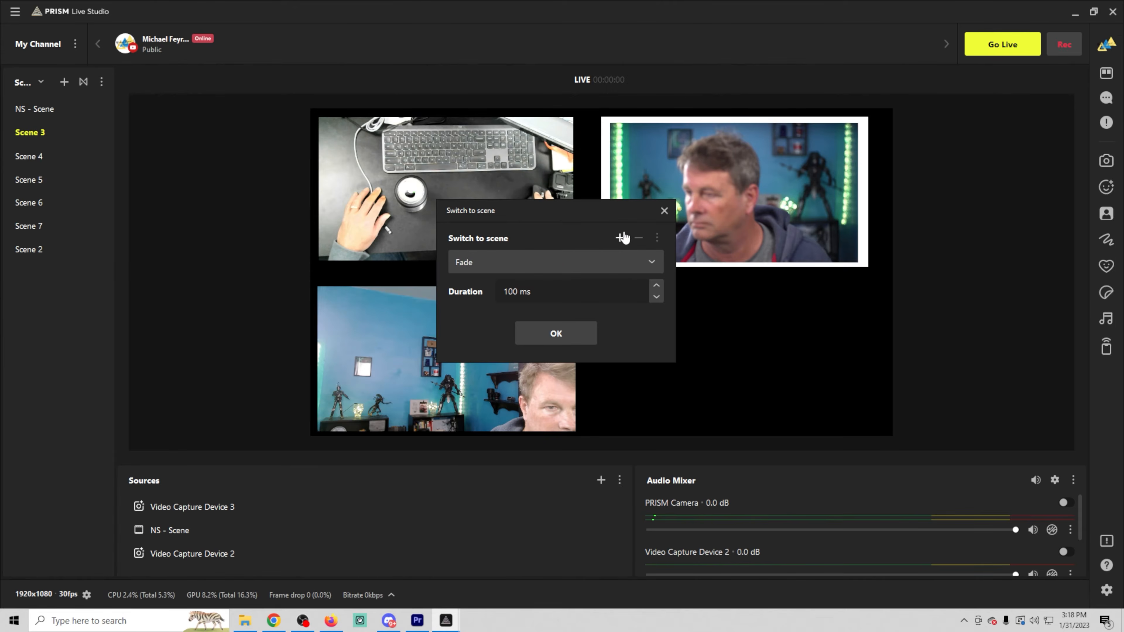
{"action": "left_click", "coordinate": [621, 237]}
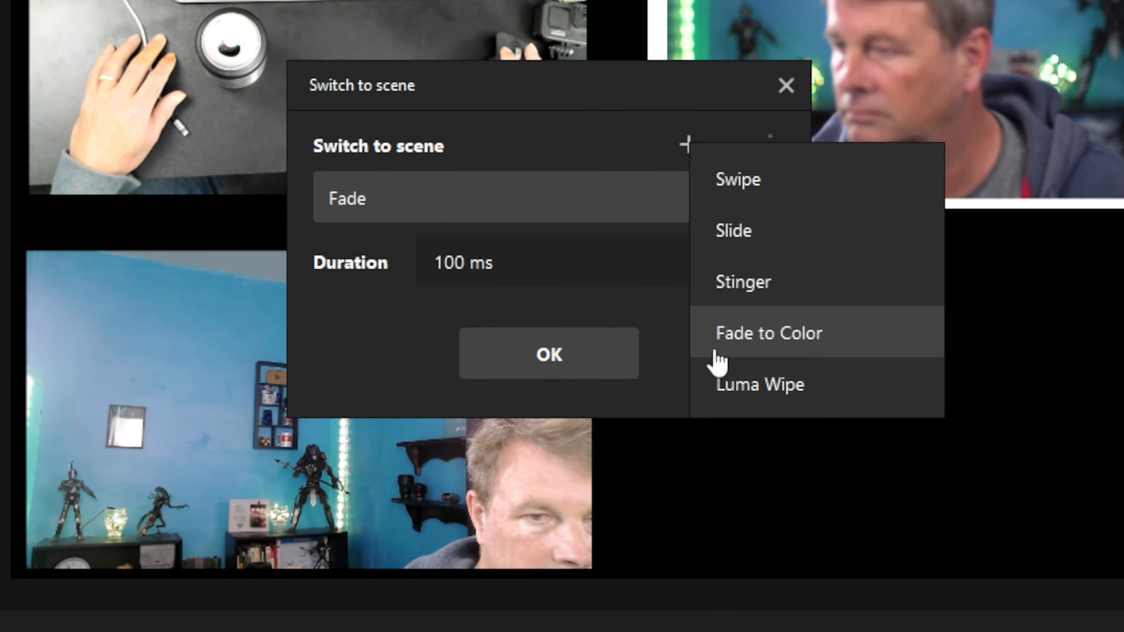
{"action": "left_click", "coordinate": [719, 384]}
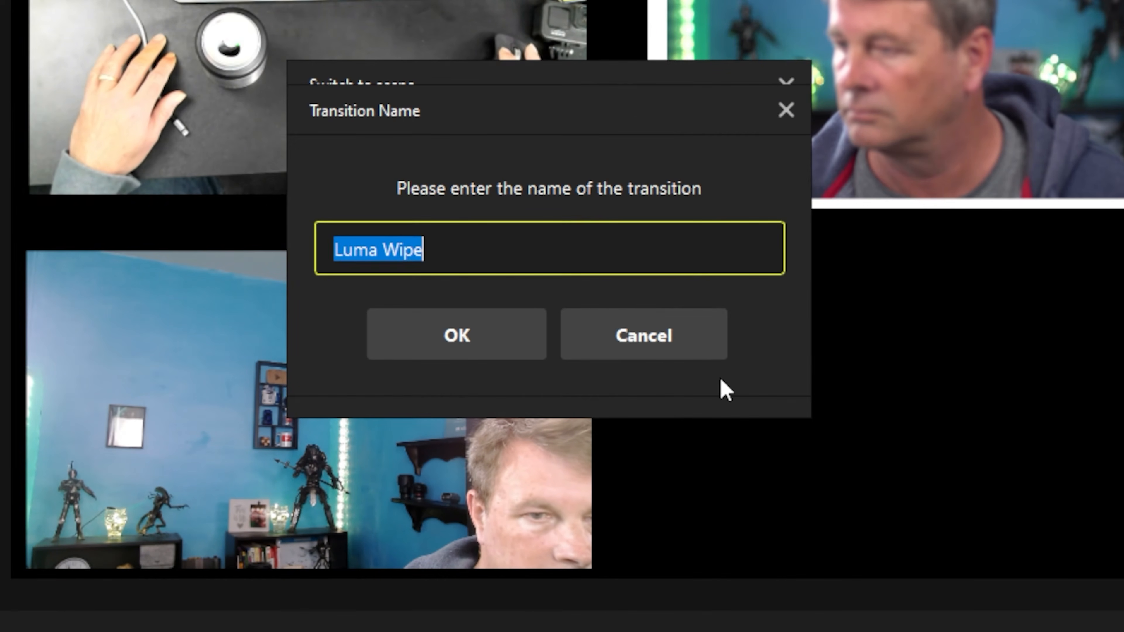
{"action": "left_click", "coordinate": [415, 261]}
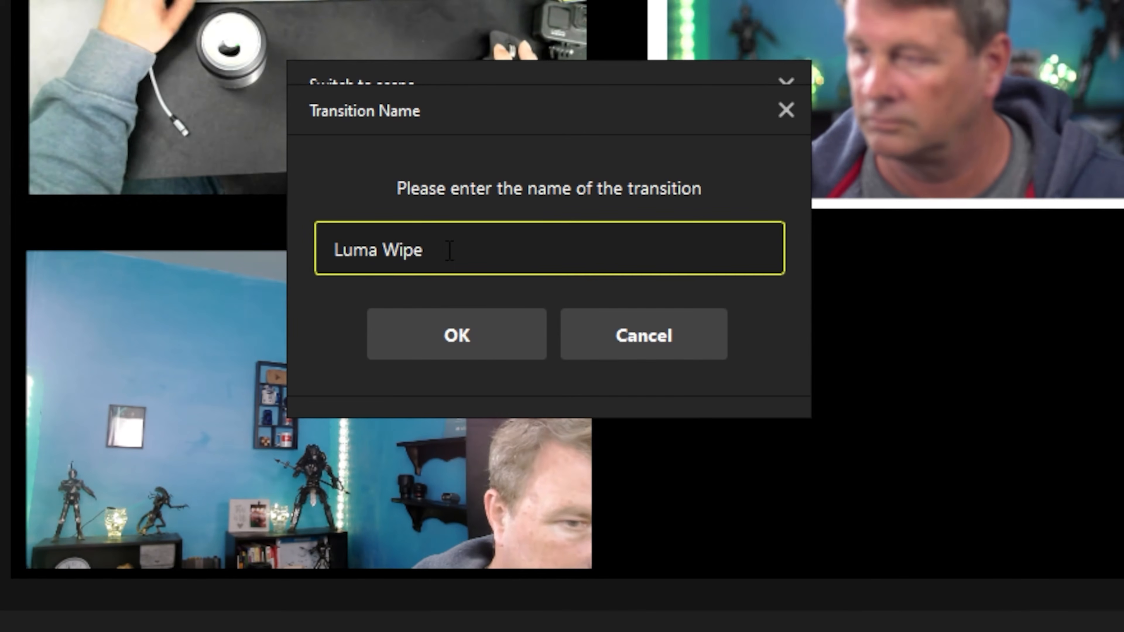
{"action": "type", "text": "1"}
{"action": "left_click", "coordinate": [453, 330]}
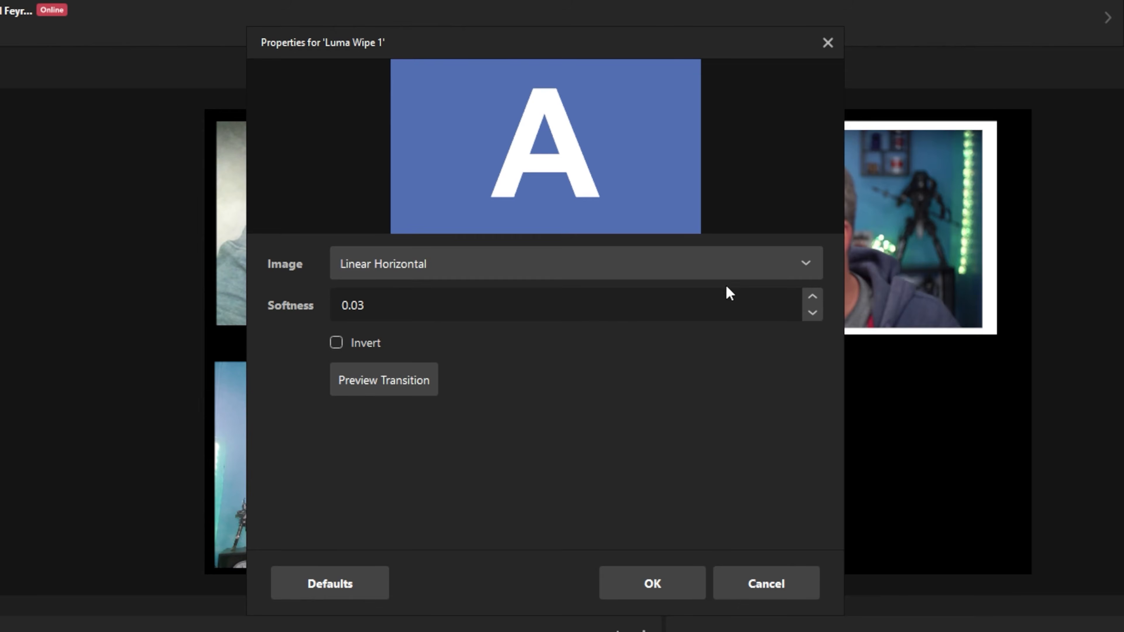
Set the Luma Wipe 1 image to Checkerboard Small, preview the transition and apply it.
{"action": "left_click", "coordinate": [804, 262]}
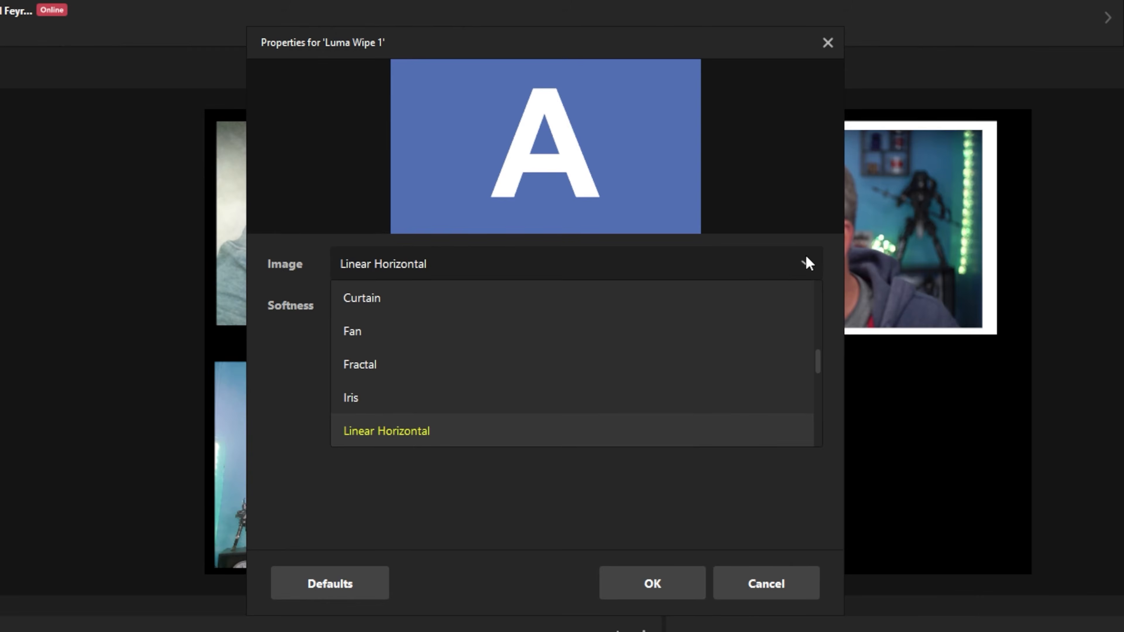
{"action": "scroll", "coordinate": [545, 401], "scroll_direction": "up", "scroll_amount": 1}
{"action": "scroll", "coordinate": [545, 401], "scroll_direction": "down", "scroll_amount": 6}
{"action": "scroll", "coordinate": [546, 396], "scroll_direction": "up", "scroll_amount": 8}
{"action": "scroll", "coordinate": [546, 392], "scroll_direction": "down", "scroll_amount": 3}
{"action": "scroll", "coordinate": [546, 392], "scroll_direction": "up", "scroll_amount": 3}
{"action": "scroll", "coordinate": [546, 392], "scroll_direction": "down", "scroll_amount": 1}
{"action": "left_click", "coordinate": [524, 375]}
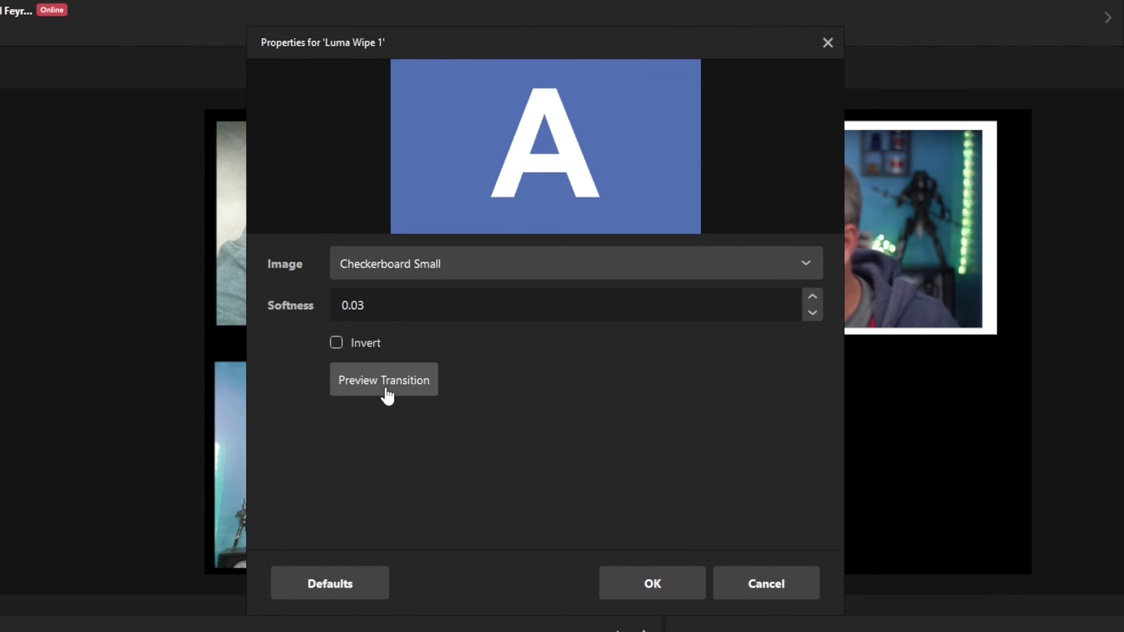
{"action": "left_click", "coordinate": [384, 381]}
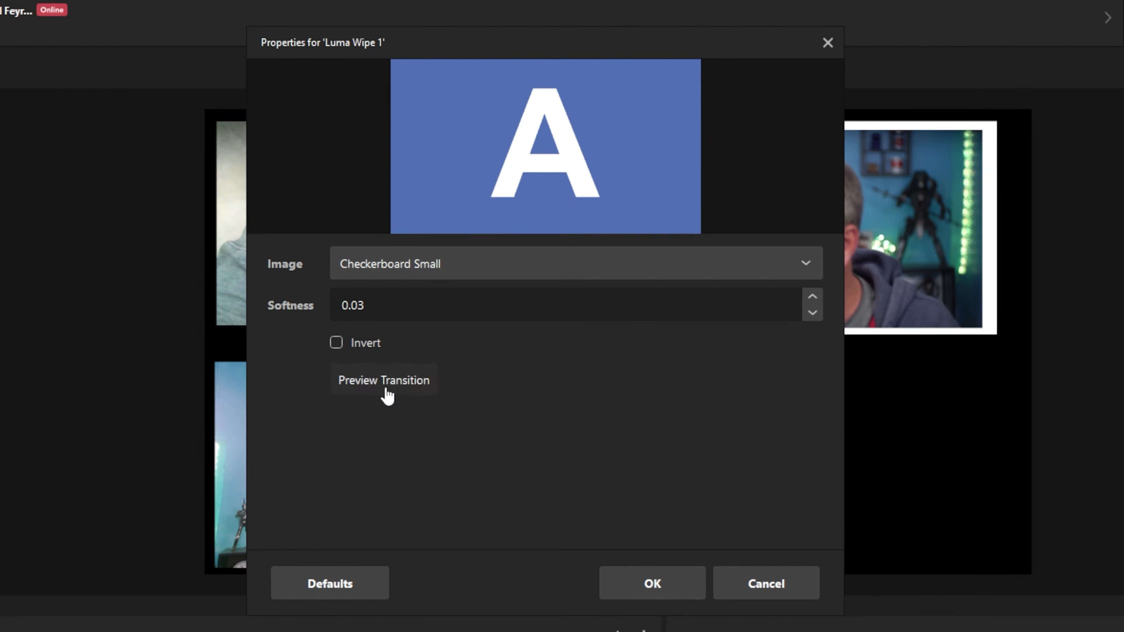
{"action": "left_click", "coordinate": [628, 593]}
{"action": "left_click", "coordinate": [556, 431]}
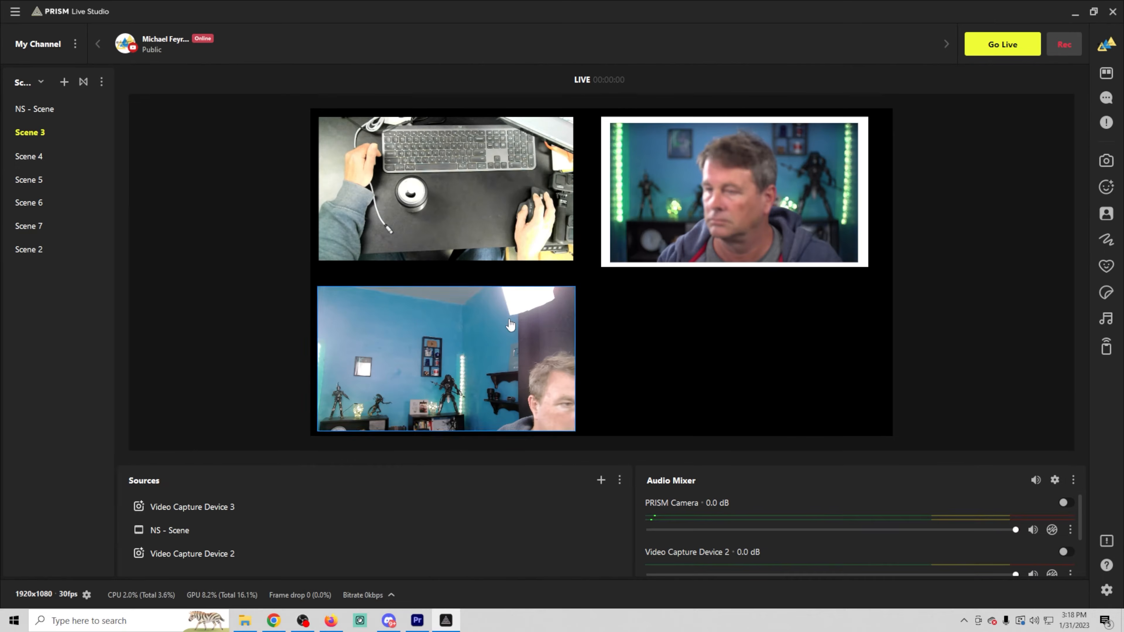
Test the Luma Wipe 1 transition by switching back and forth between Scene 4 and Scene 3.
{"action": "left_click", "coordinate": [37, 164]}
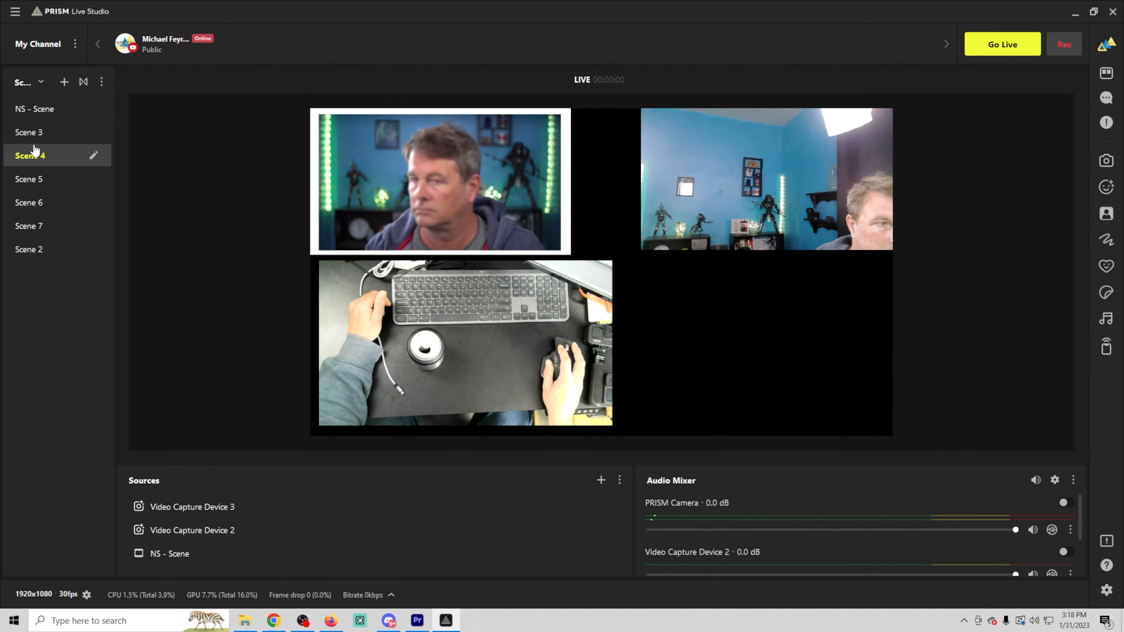
{"action": "left_click", "coordinate": [35, 135]}
{"action": "left_click", "coordinate": [33, 150]}
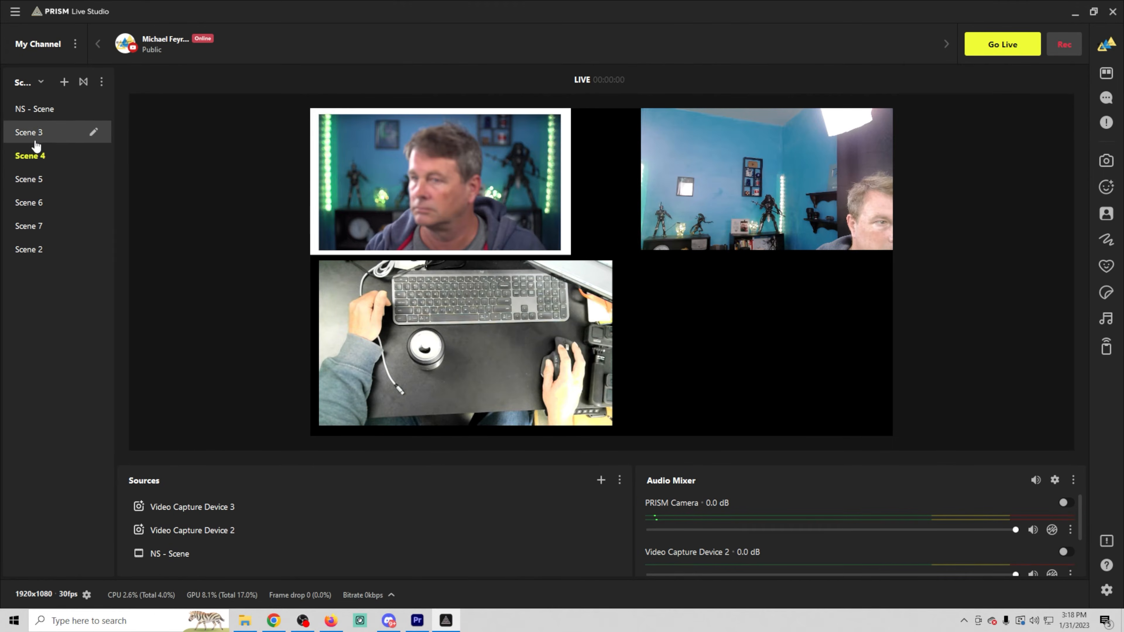
{"action": "left_click", "coordinate": [36, 141]}
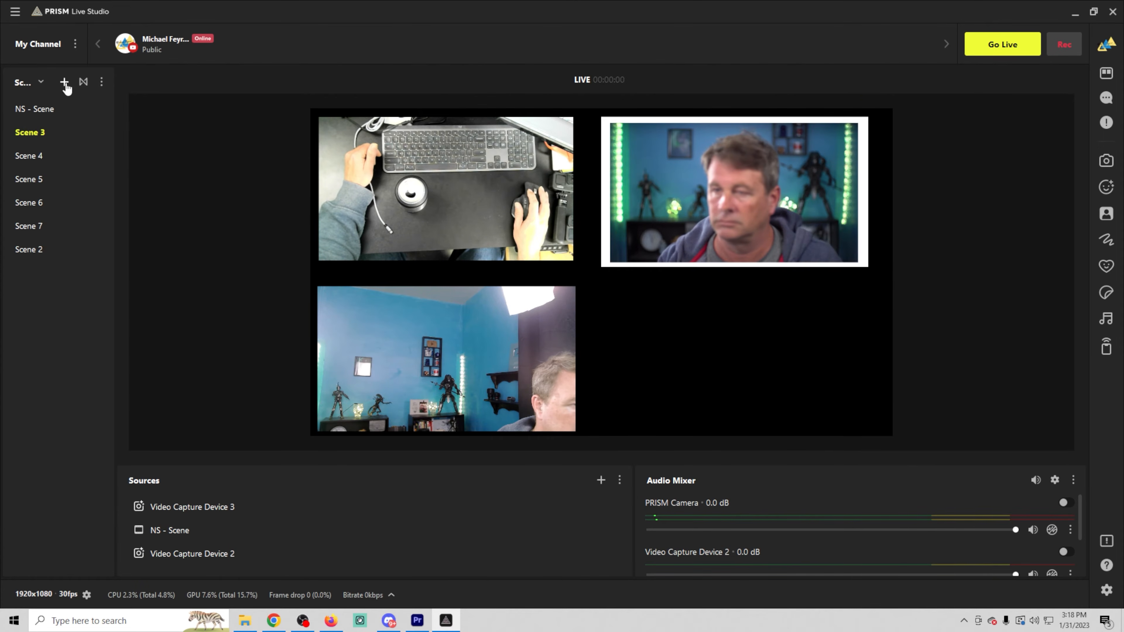
Set the Luma Wipe 1 duration to 300 ms and test it by switching to Scene 4 and back to Scene 3.
{"action": "left_click", "coordinate": [82, 83]}
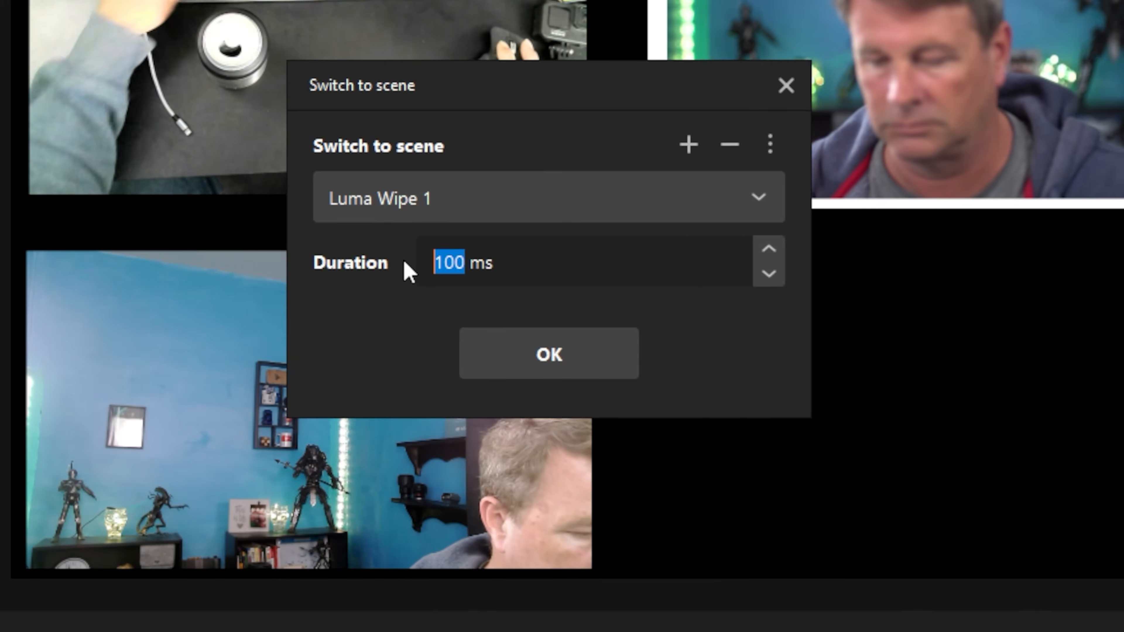
{"action": "type", "text": "300"}
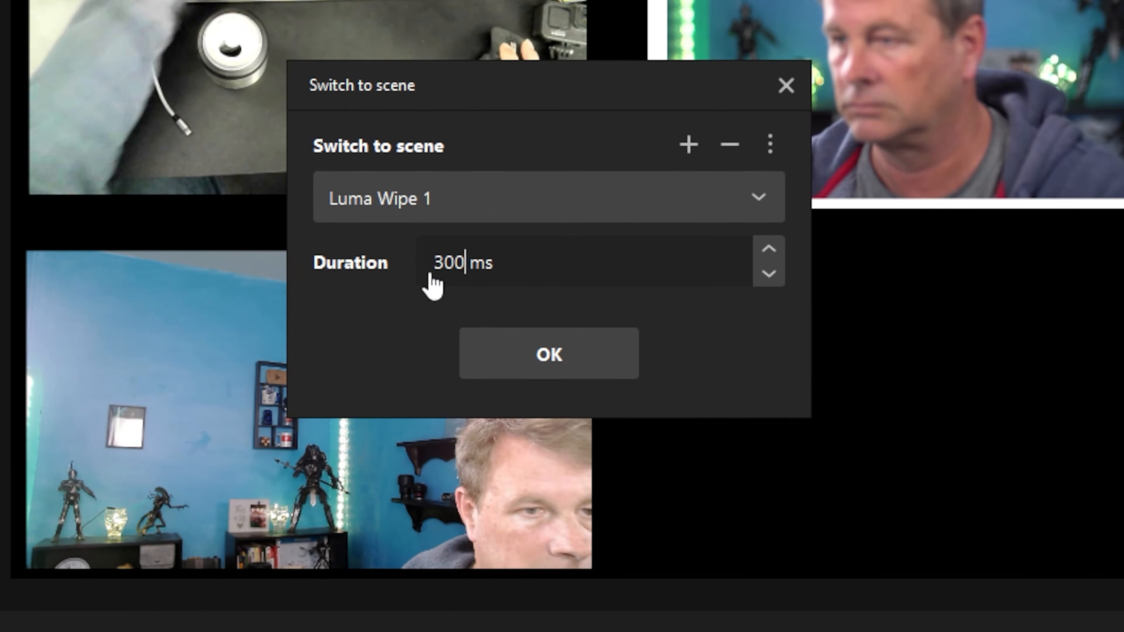
{"action": "left_click", "coordinate": [529, 356]}
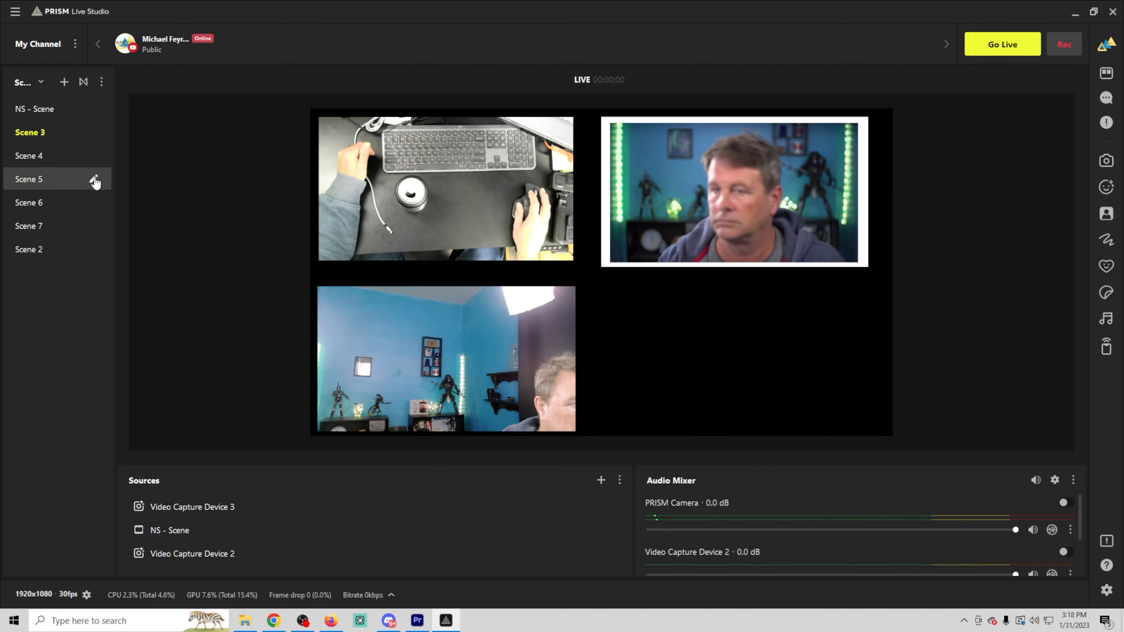
{"action": "left_click", "coordinate": [47, 159]}
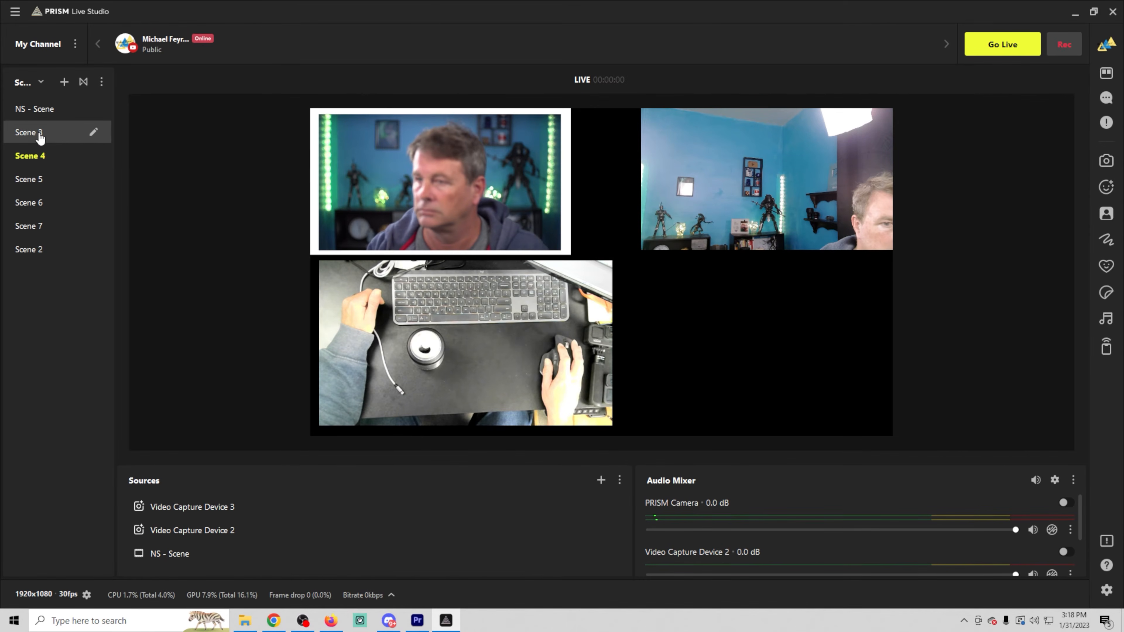
{"action": "left_click", "coordinate": [40, 136]}
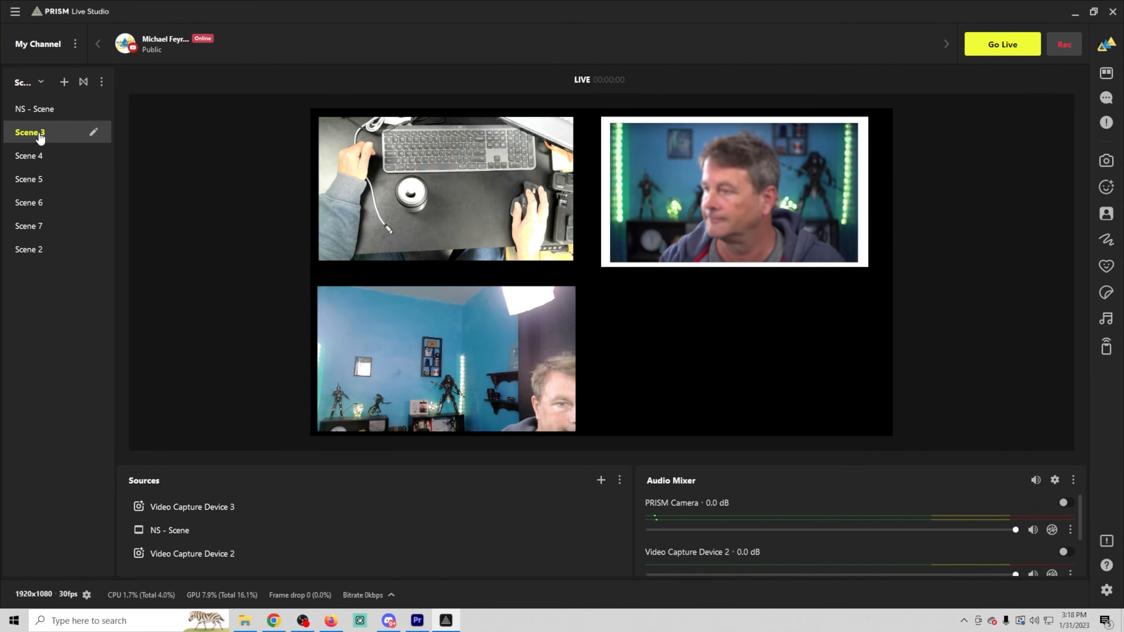
Add another Luma Wipe scene transition named Luma Wipe 2.
{"action": "left_click", "coordinate": [83, 82]}
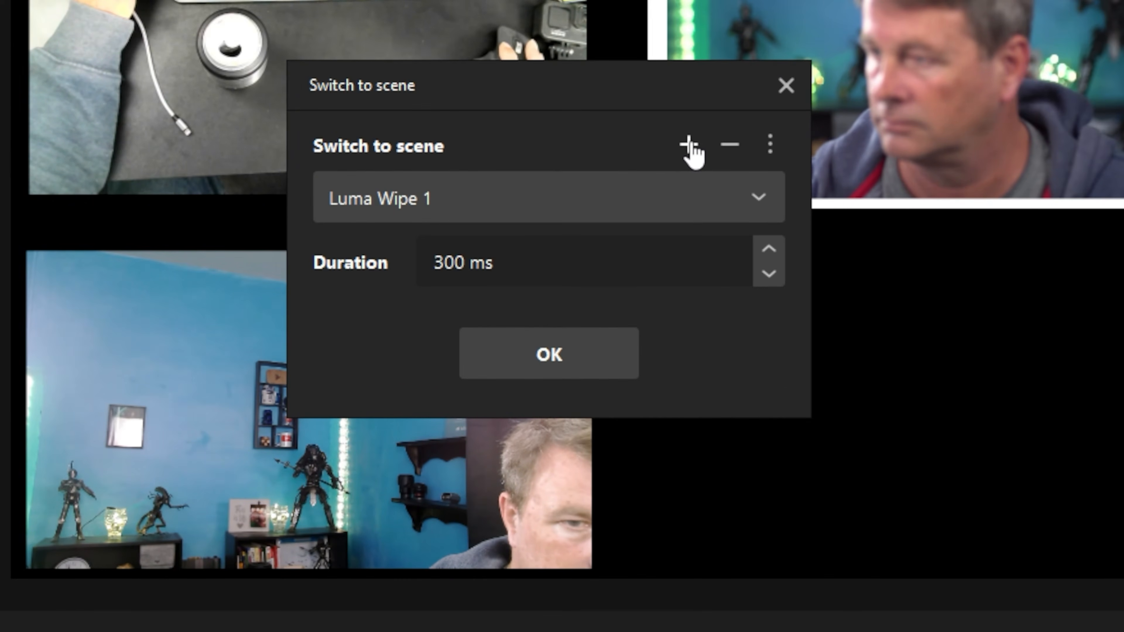
{"action": "left_click", "coordinate": [690, 146]}
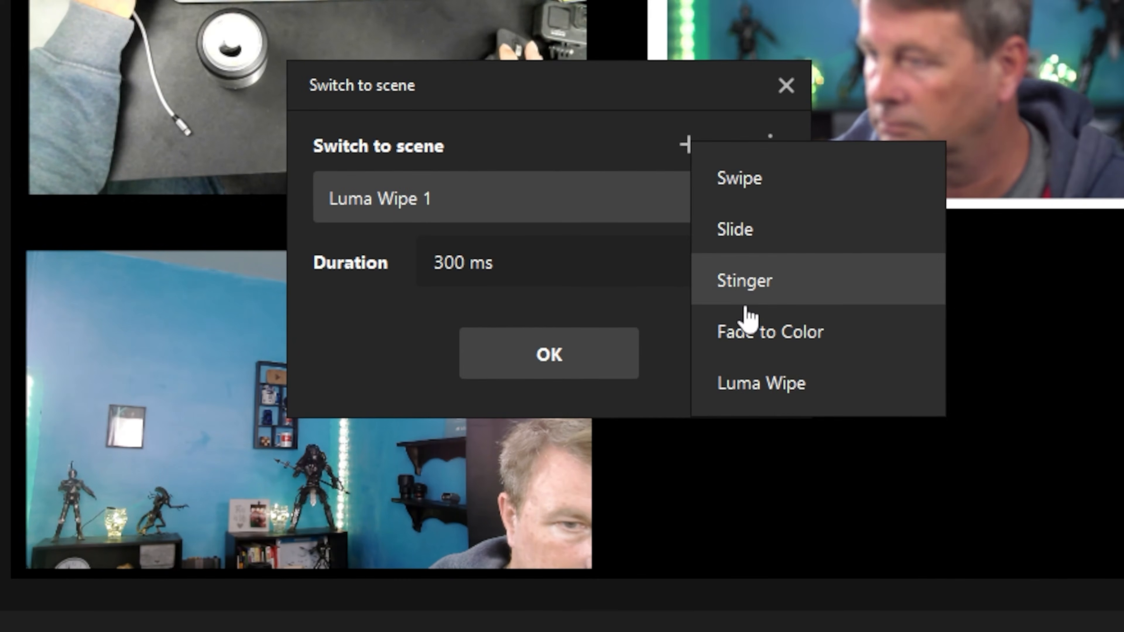
{"action": "left_click", "coordinate": [753, 385]}
{"action": "left_click", "coordinate": [446, 258]}
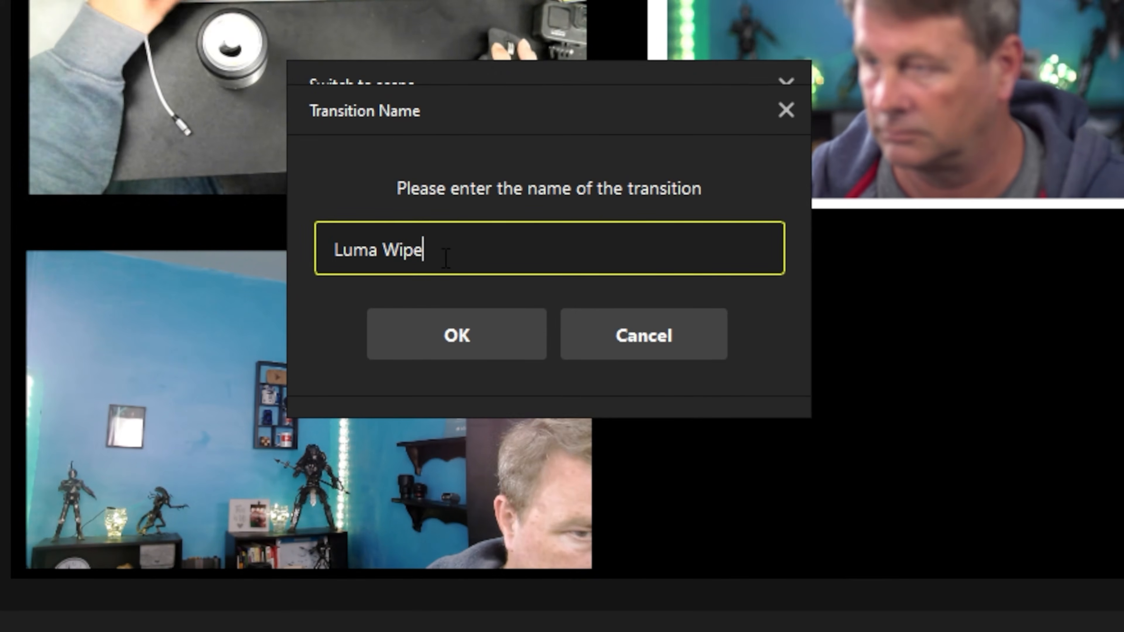
{"action": "type", "text": "2"}
{"action": "left_click", "coordinate": [462, 341]}
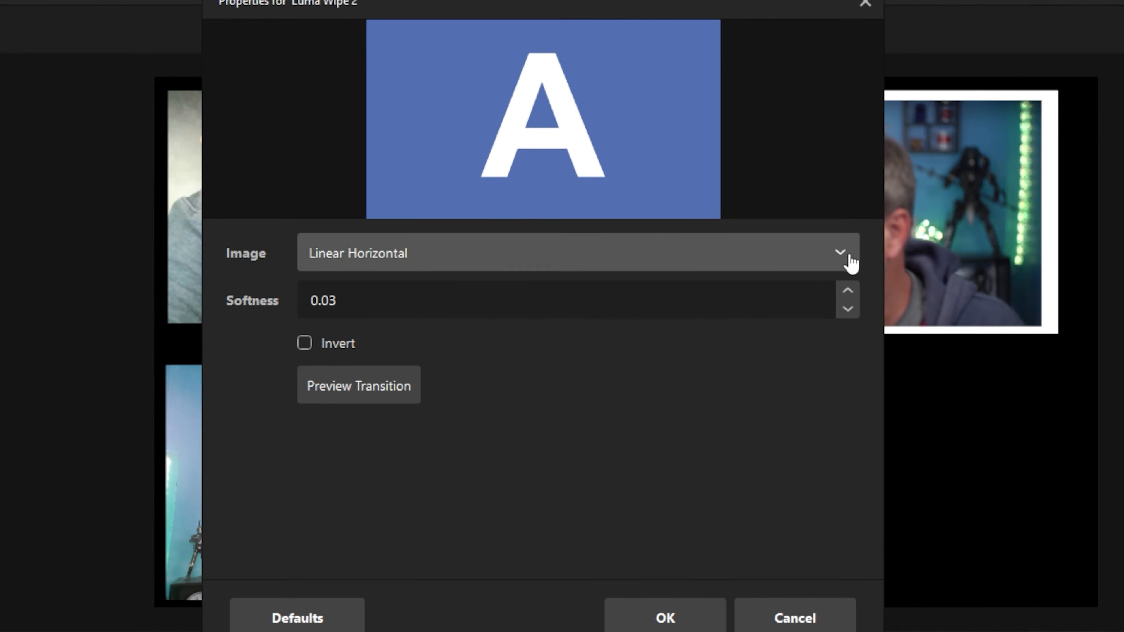
Set the Luma Wipe 2 image to Fan and preview the transition.
{"action": "left_click", "coordinate": [850, 257]}
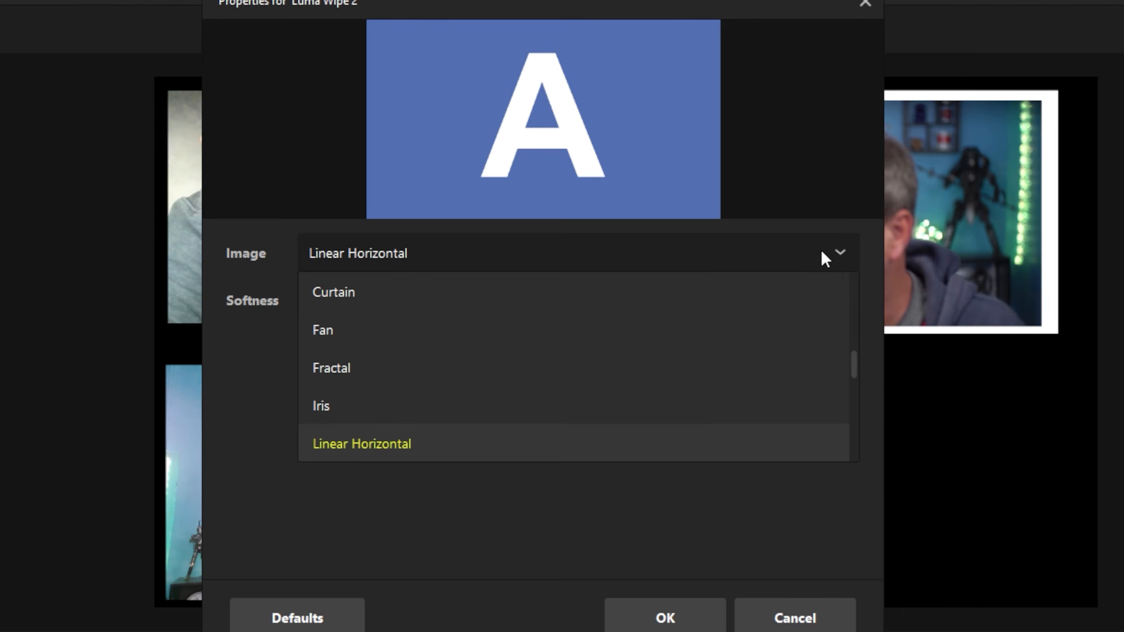
{"action": "left_click", "coordinate": [531, 329]}
{"action": "left_click", "coordinate": [387, 387]}
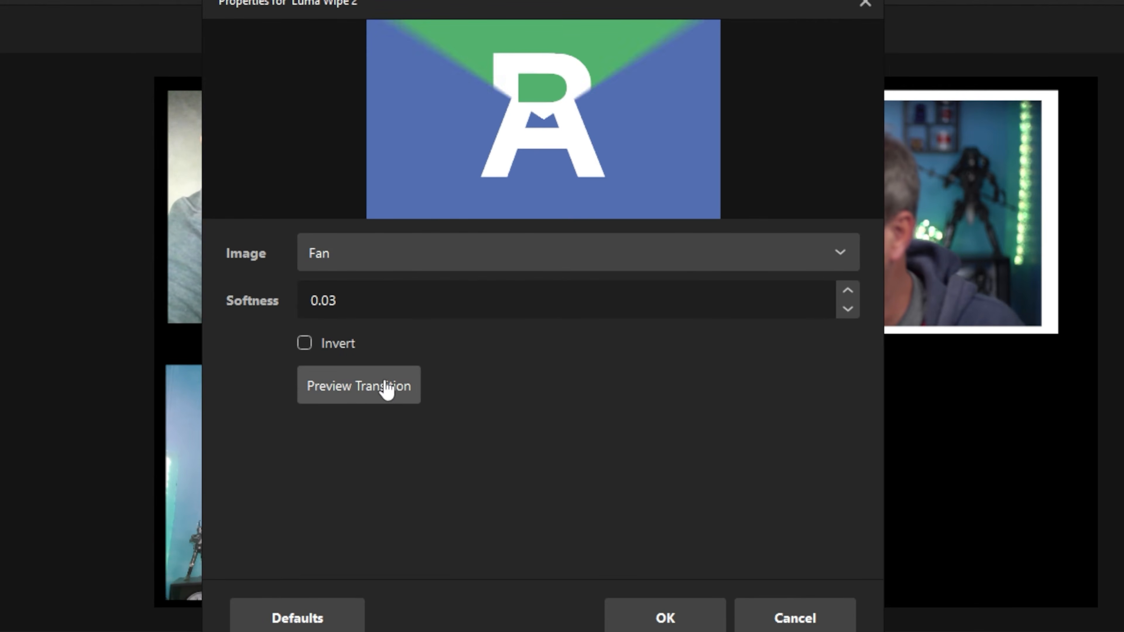
Set the Luma Wipe 2 image to Squares and preview the transition.
{"action": "left_click", "coordinate": [658, 259]}
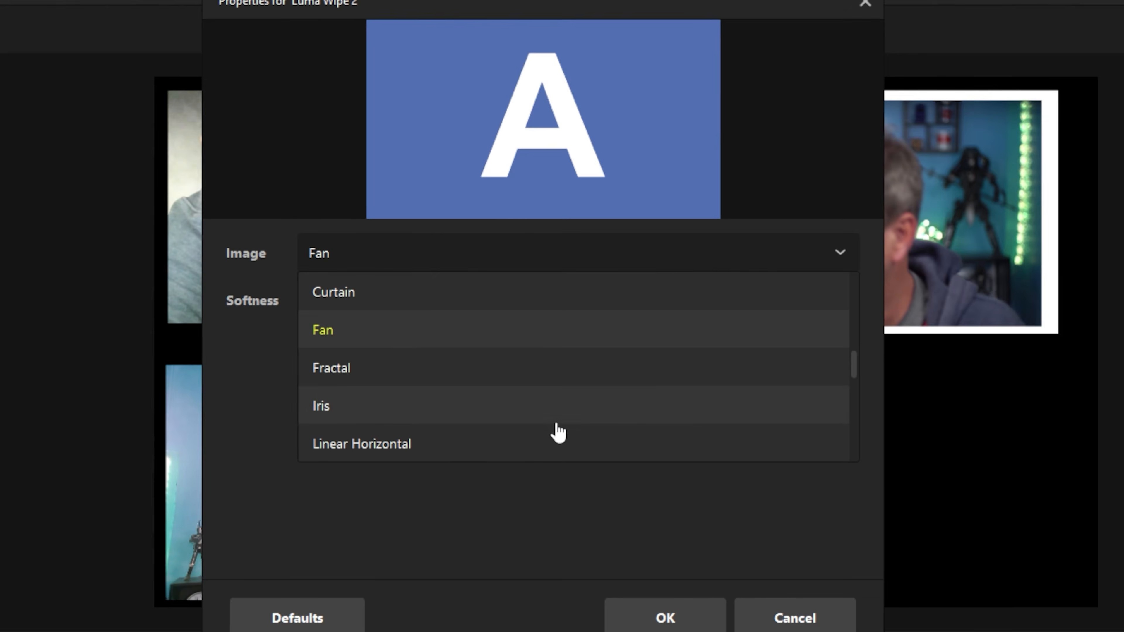
{"action": "scroll", "coordinate": [554, 432], "scroll_direction": "down", "scroll_amount": 3}
{"action": "left_click", "coordinate": [554, 442]}
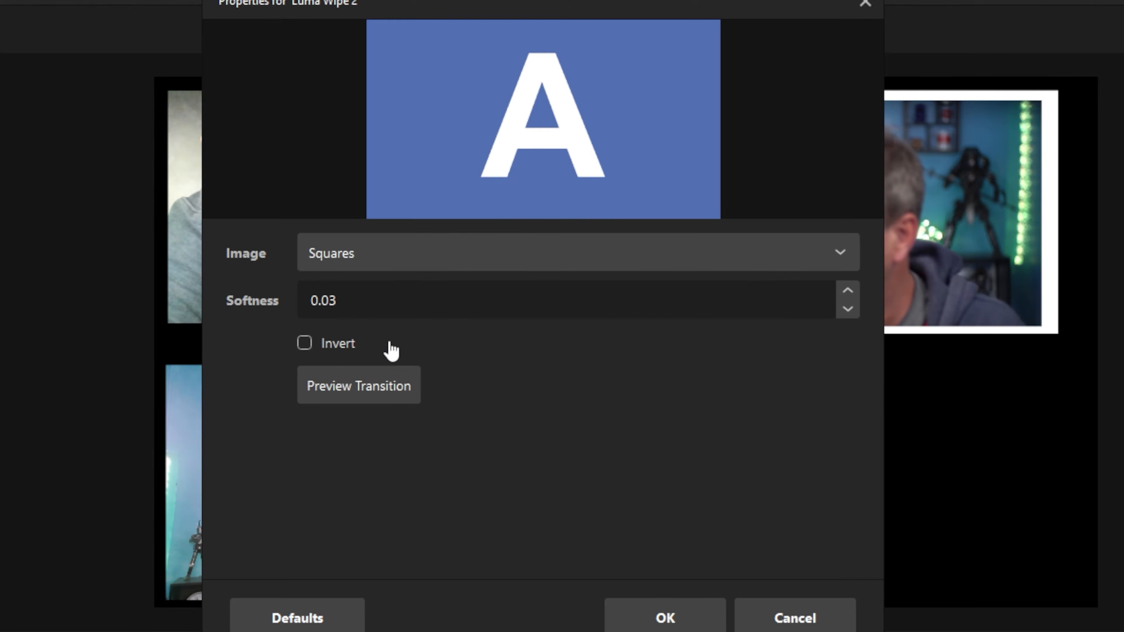
{"action": "left_click", "coordinate": [336, 396]}
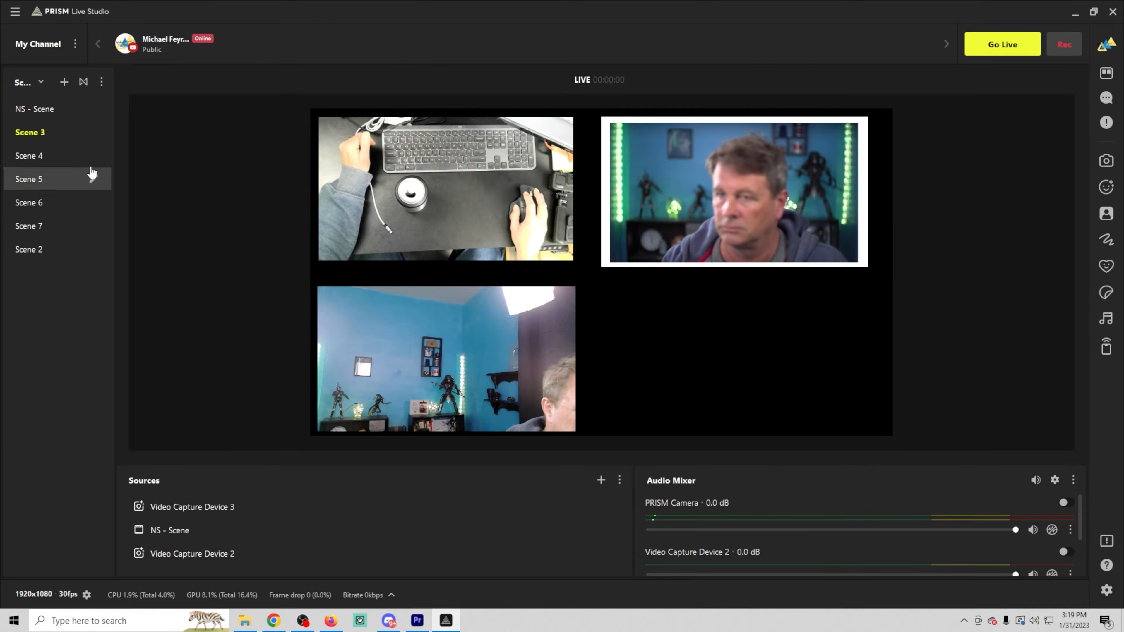
Test the Luma Wipe 2 transition by switching between Scene 4 and Scene 5.
{"action": "left_click", "coordinate": [32, 158]}
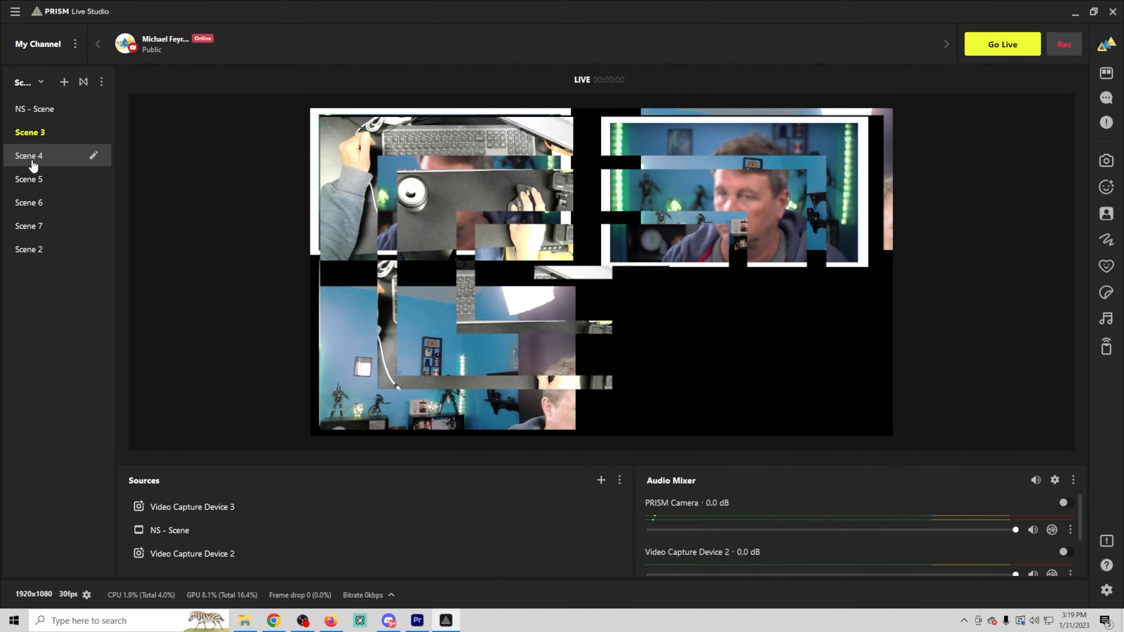
{"action": "left_click", "coordinate": [31, 188]}
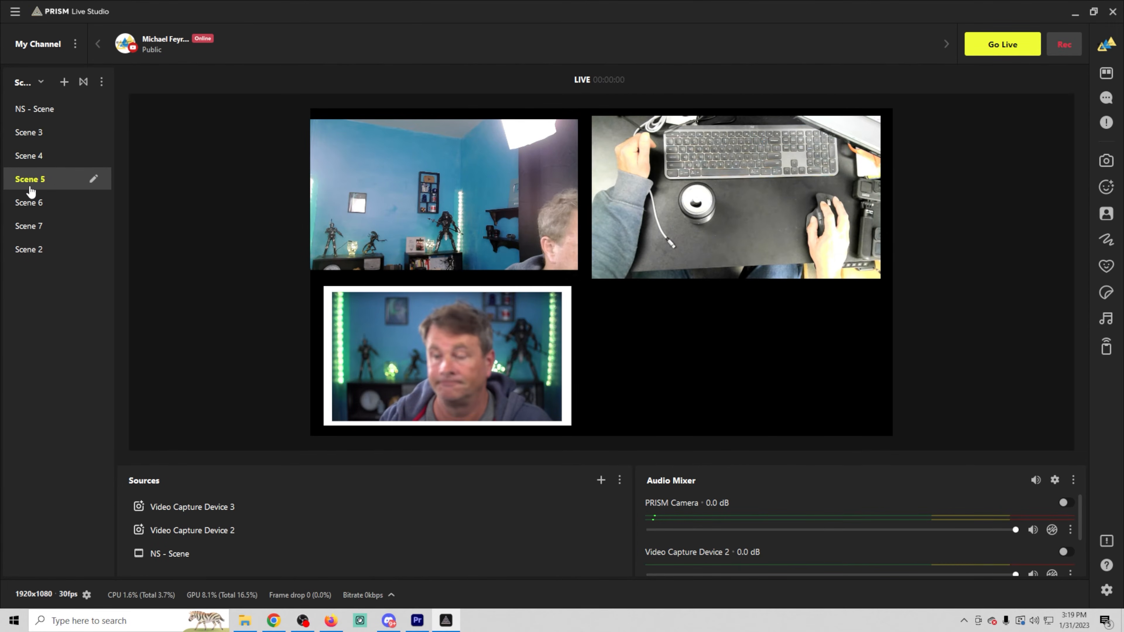
{"action": "left_click", "coordinate": [29, 156]}
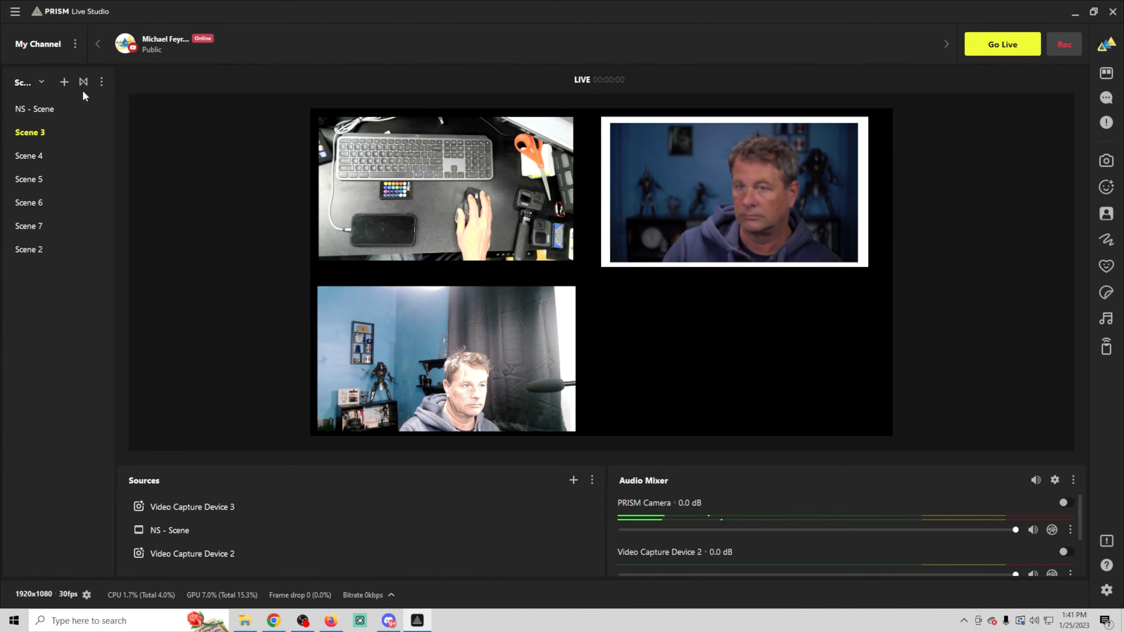
Add a Stinger scene transition named swipe.
{"action": "left_click", "coordinate": [83, 82]}
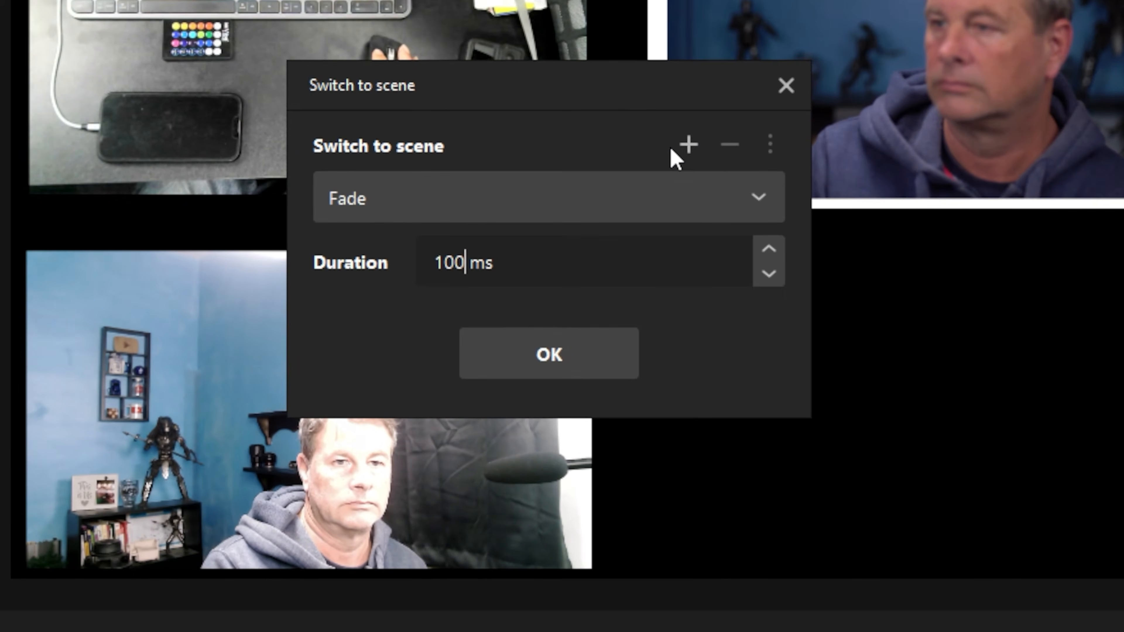
{"action": "left_click", "coordinate": [621, 230]}
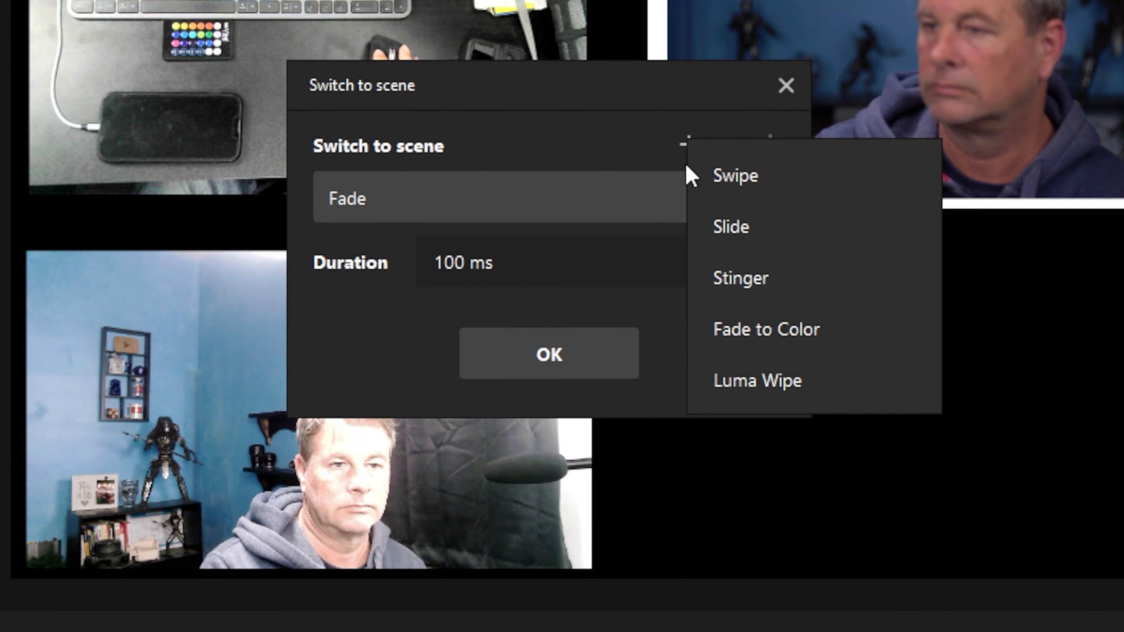
{"action": "left_click", "coordinate": [730, 278]}
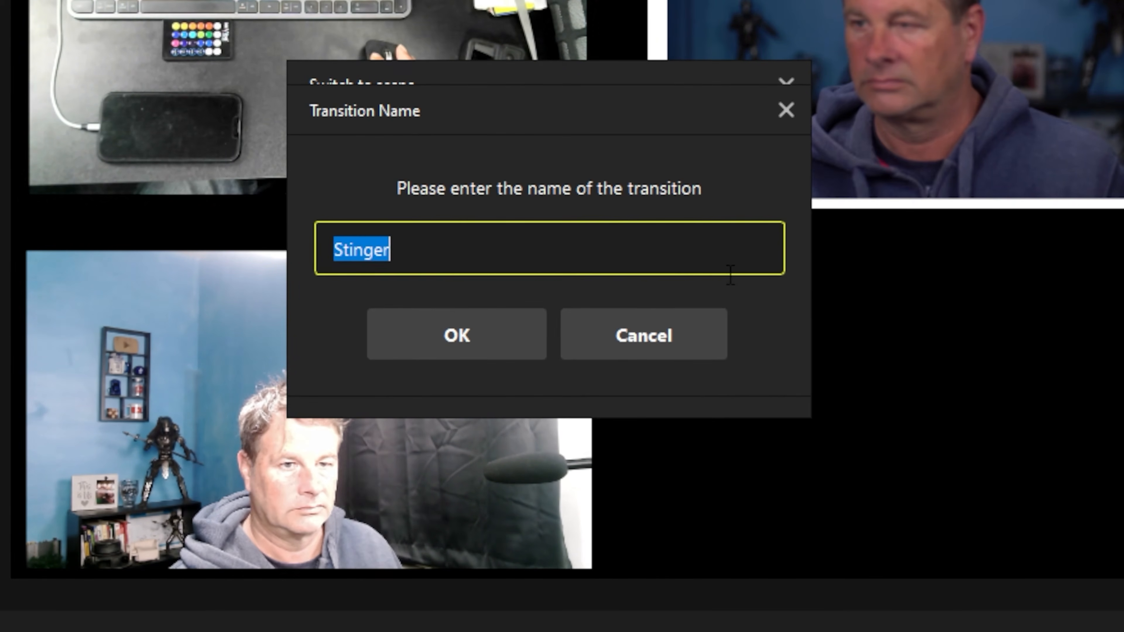
{"action": "type", "text": "swi"}
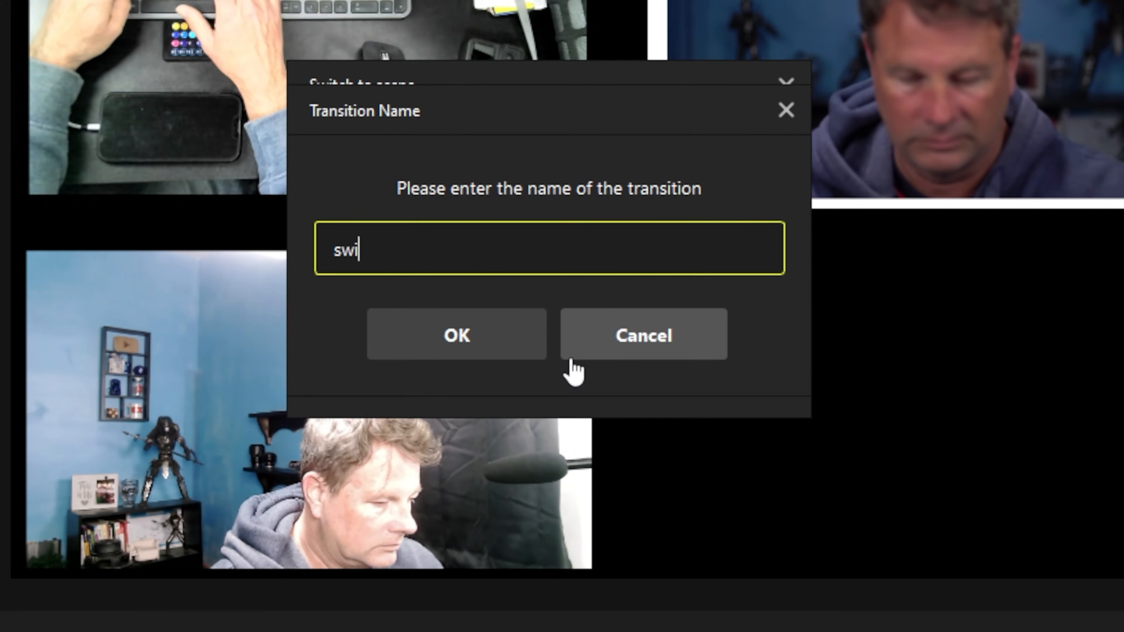
{"action": "type", "text": "pe"}
{"action": "left_click", "coordinate": [519, 347]}
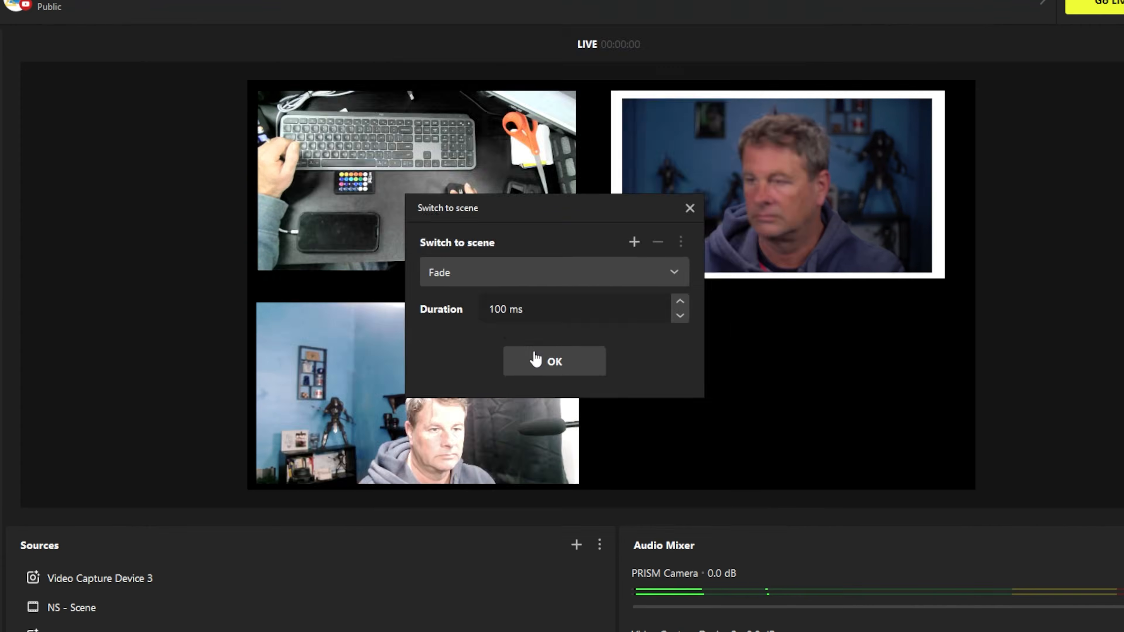
{"action": "left_click", "coordinate": [536, 360]}
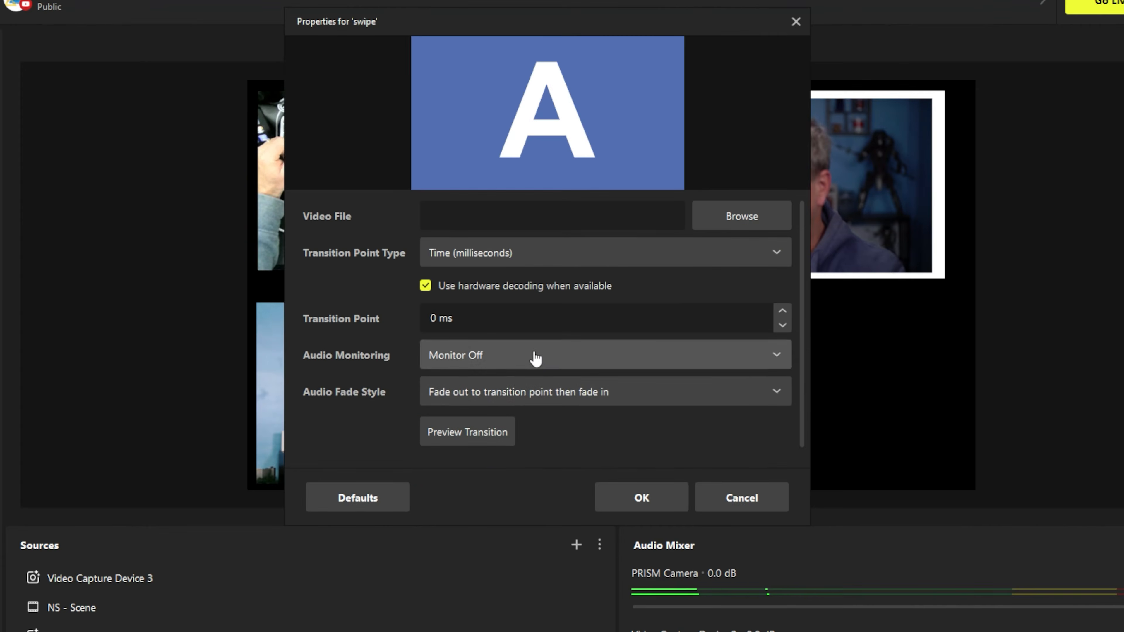
Load swipe stinger_VP9.webm from the Stingers folder as the swipe transition's video file.
{"action": "left_click", "coordinate": [744, 222]}
{"action": "left_click", "coordinate": [767, 146]}
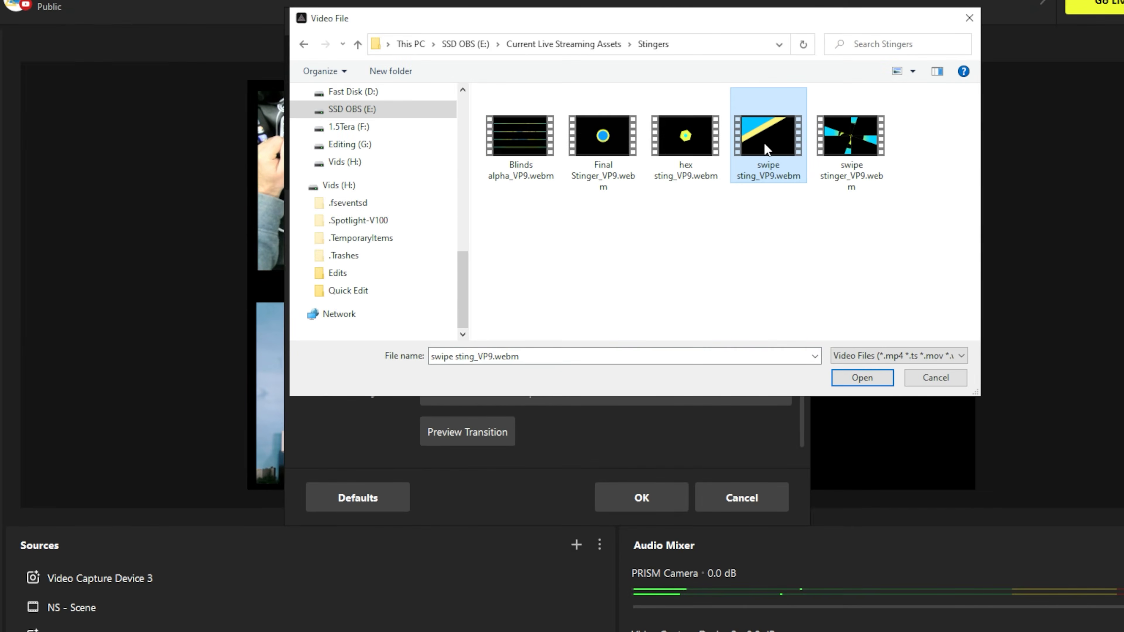
{"action": "left_click", "coordinate": [851, 145]}
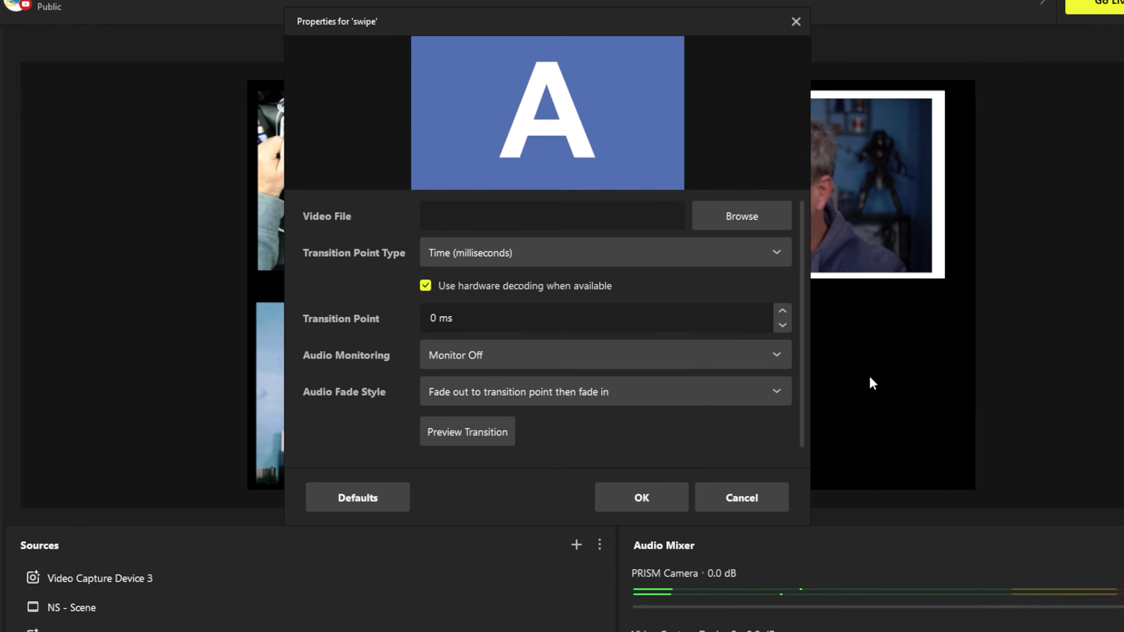
{"action": "left_click", "coordinate": [862, 378]}
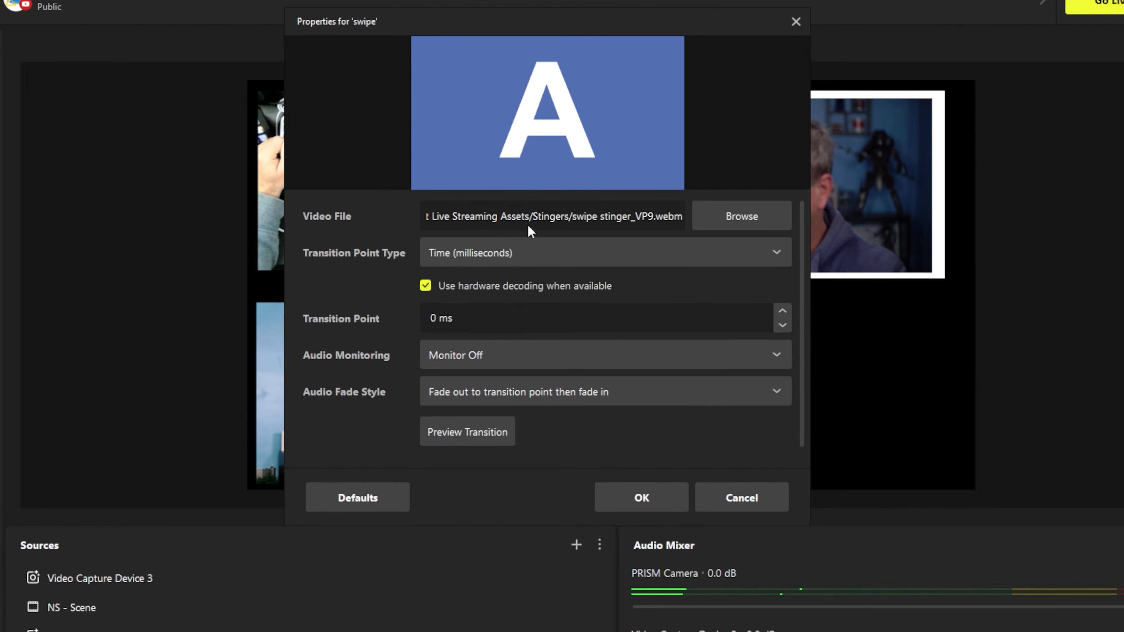
Set the swipe transition point type to Frame with the point at frame 30, and preview the transition.
{"action": "left_click", "coordinate": [504, 251]}
{"action": "left_click", "coordinate": [509, 311]}
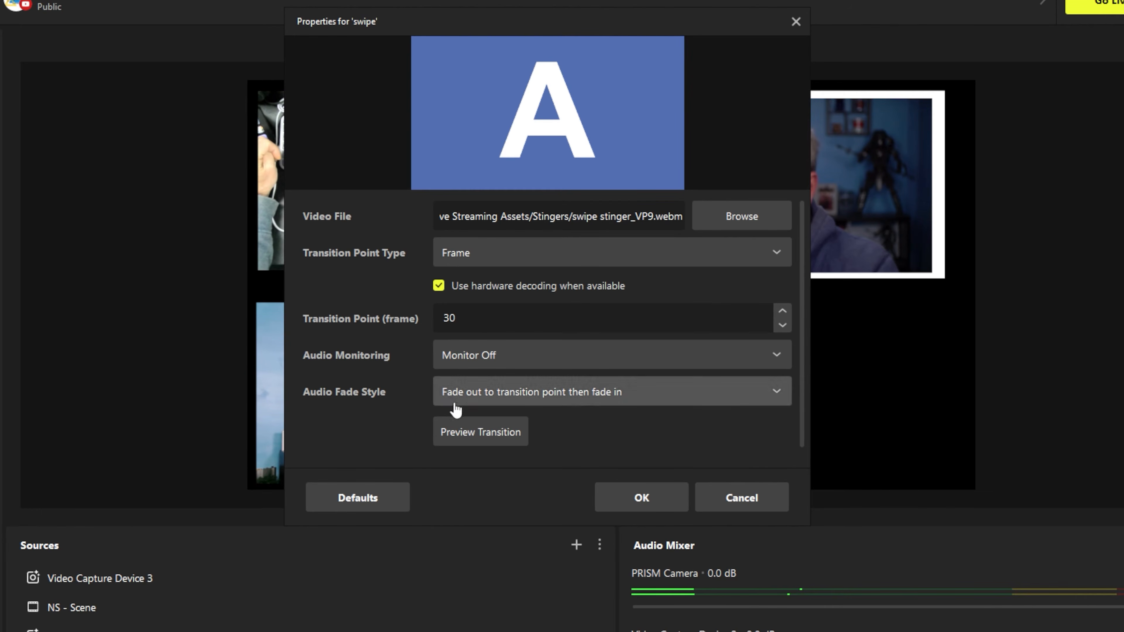
{"action": "left_click", "coordinate": [461, 432]}
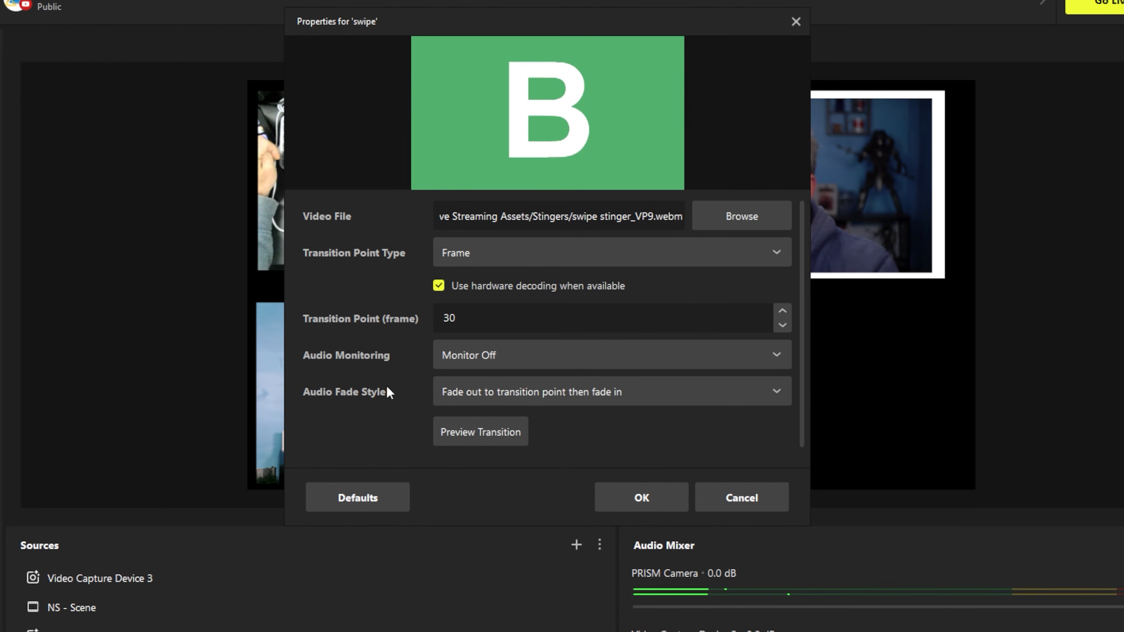
Set the swipe transition's audio fade style to Crossfade and apply the transition settings.
{"action": "left_click", "coordinate": [508, 399]}
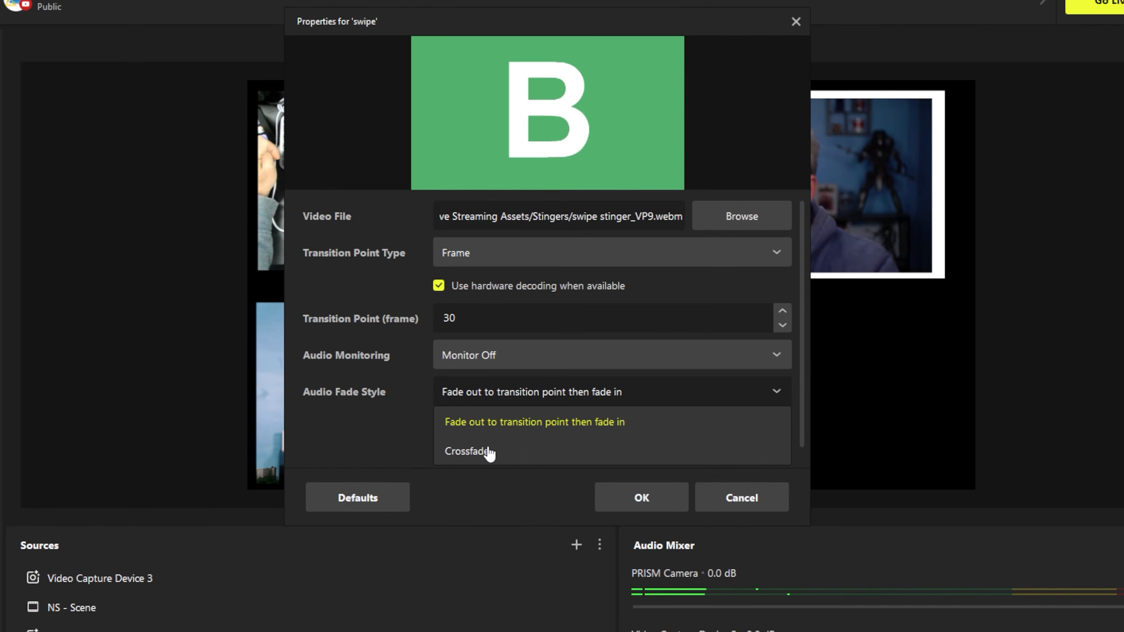
{"action": "left_click", "coordinate": [489, 453]}
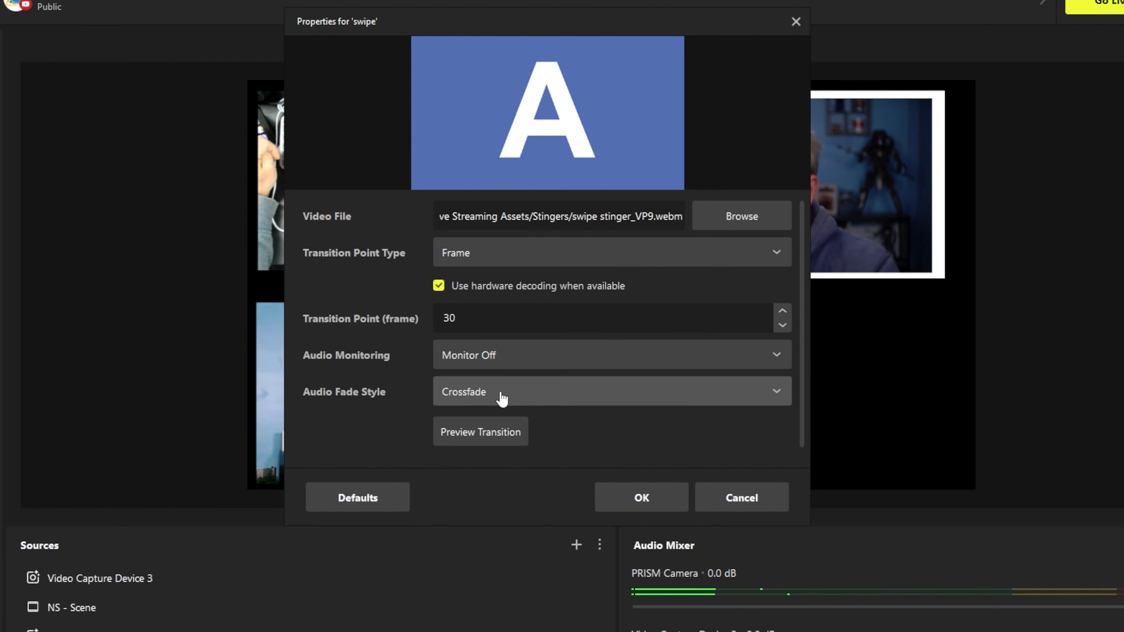
{"action": "scroll", "coordinate": [400, 429], "scroll_direction": "down", "scroll_amount": 1}
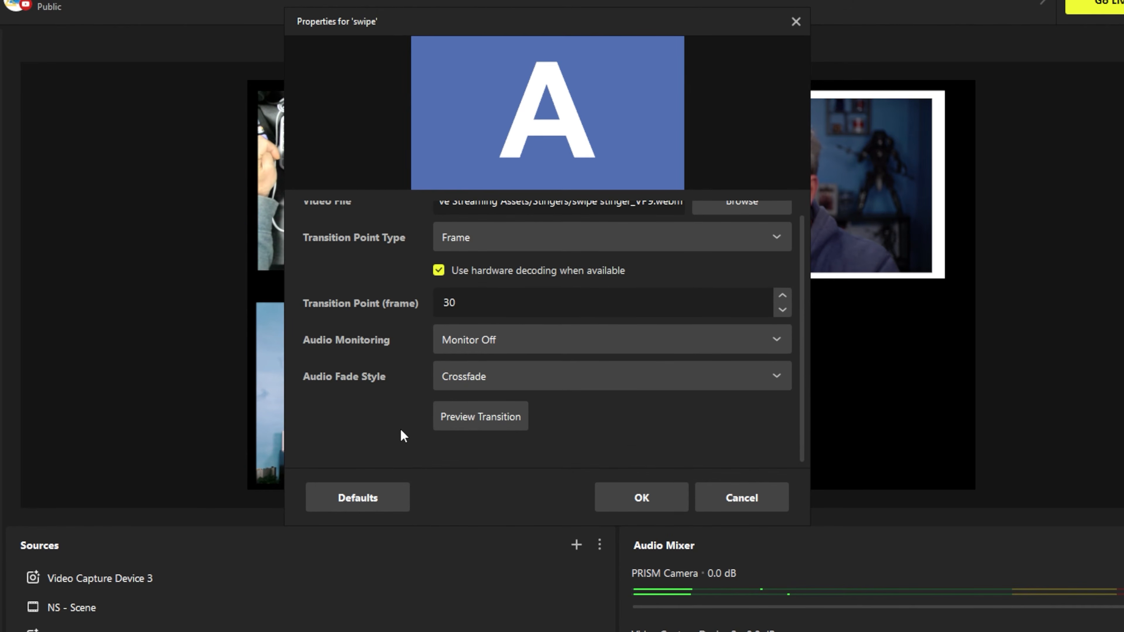
{"action": "left_click", "coordinate": [642, 499]}
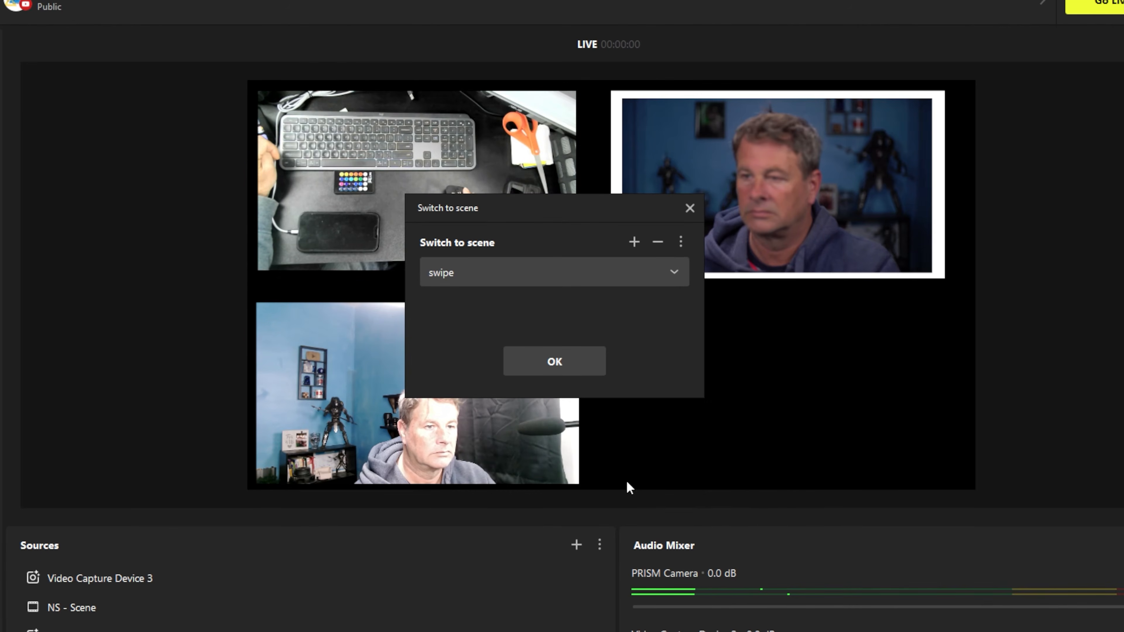
{"action": "left_click", "coordinate": [554, 362]}
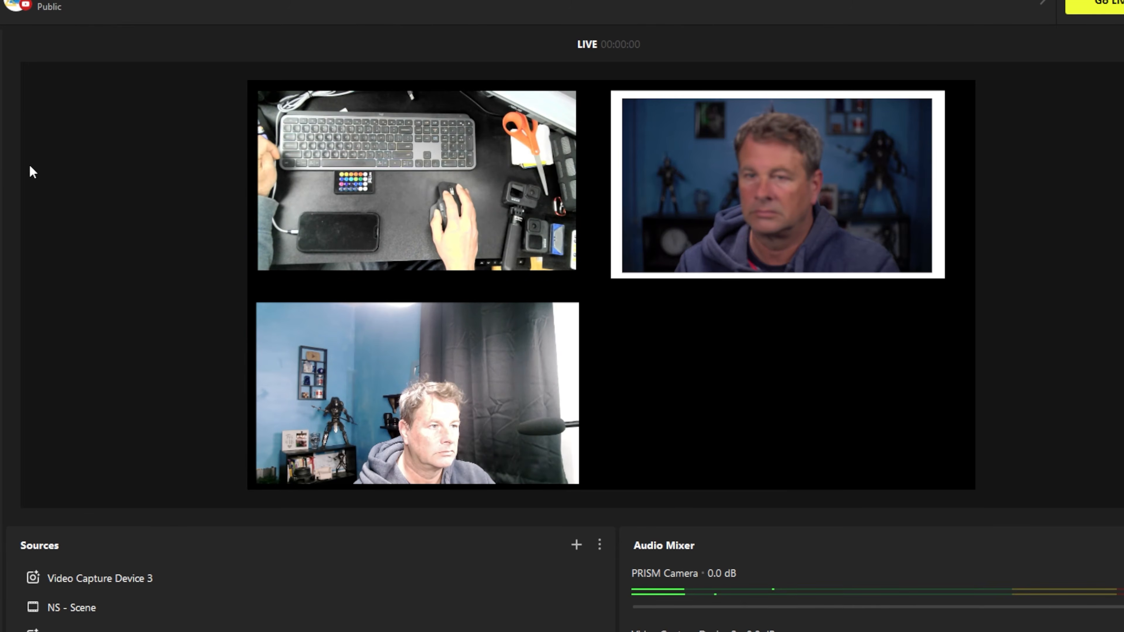
Test the swipe transition by switching to Scene 4 and Scene 5.
{"action": "left_click", "coordinate": [37, 161]}
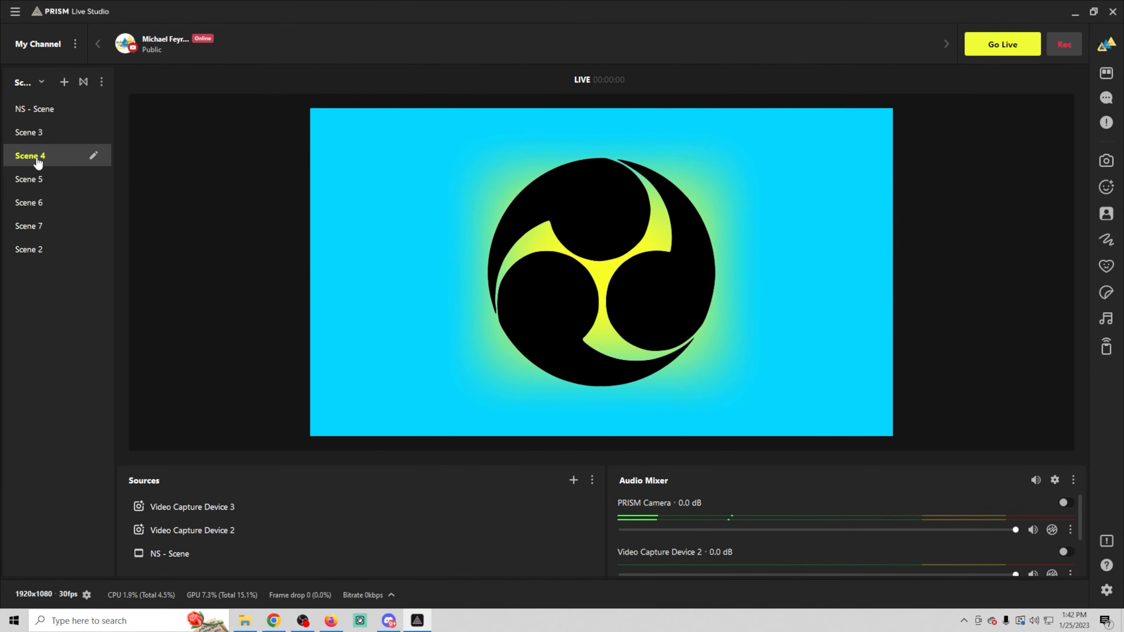
{"action": "left_click", "coordinate": [31, 181]}
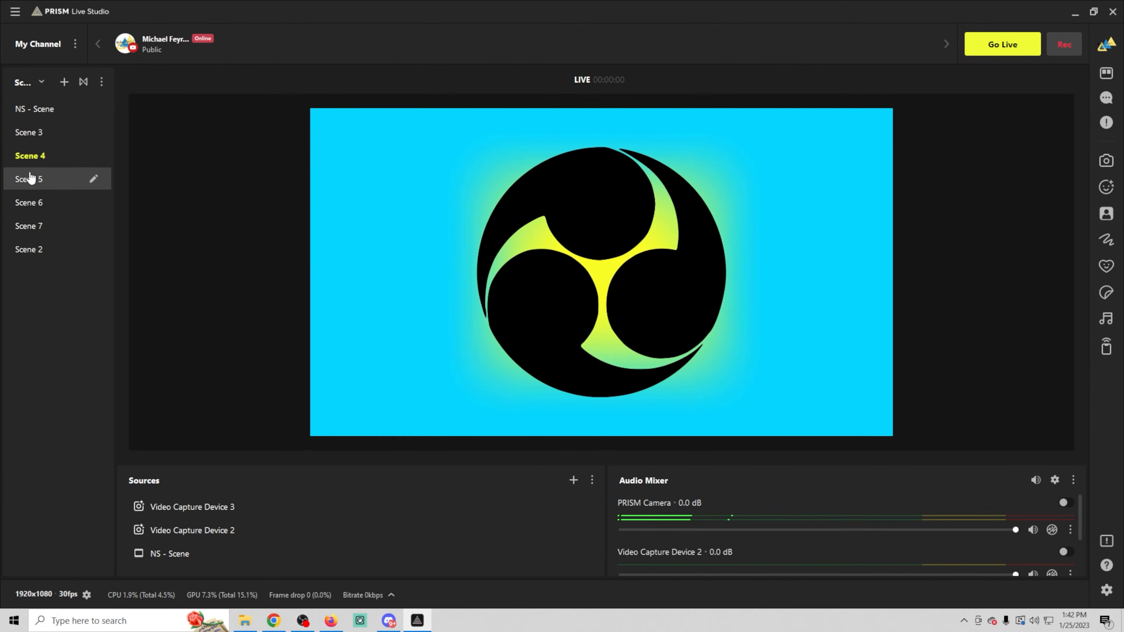
{"action": "left_click", "coordinate": [51, 228]}
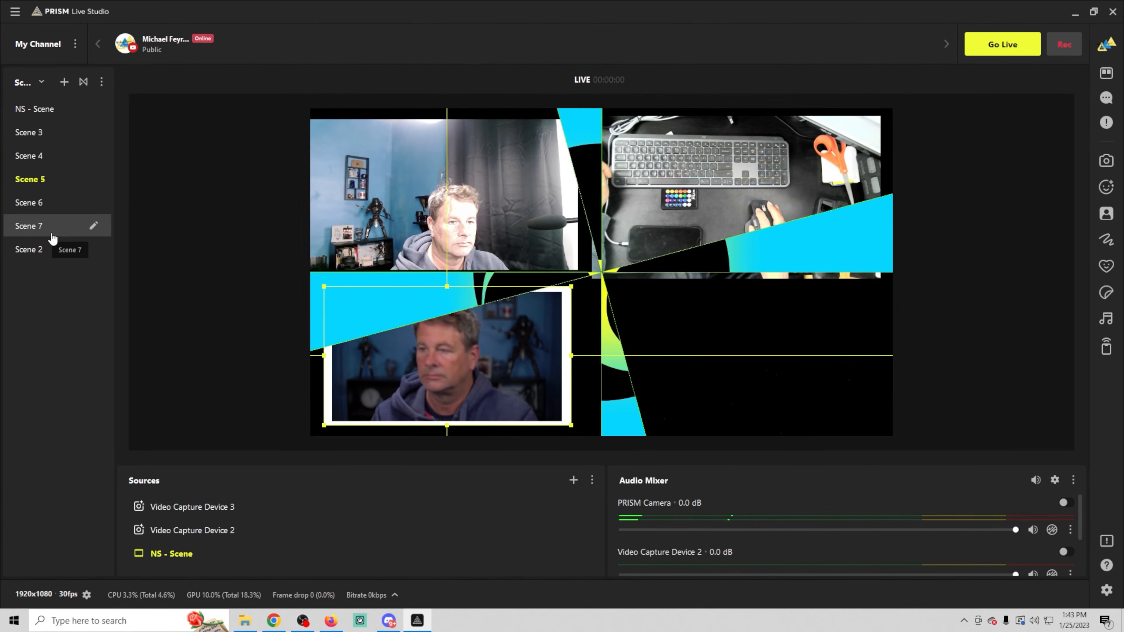
Add a second Stinger scene transition named swipe 2.
{"action": "left_click", "coordinate": [83, 82]}
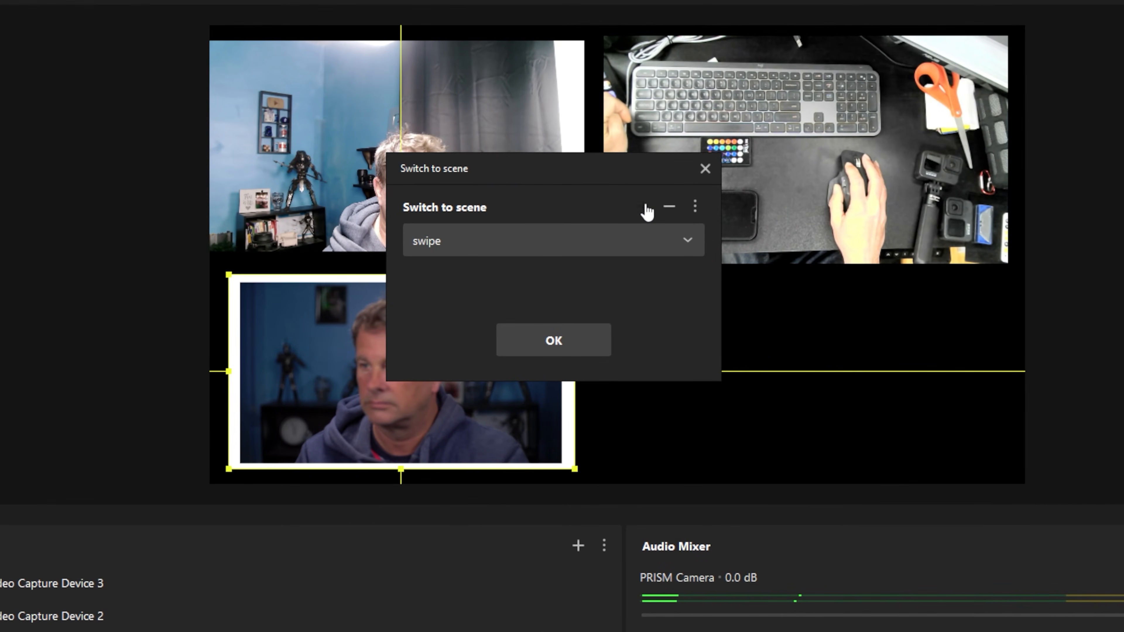
{"action": "left_click", "coordinate": [644, 207]}
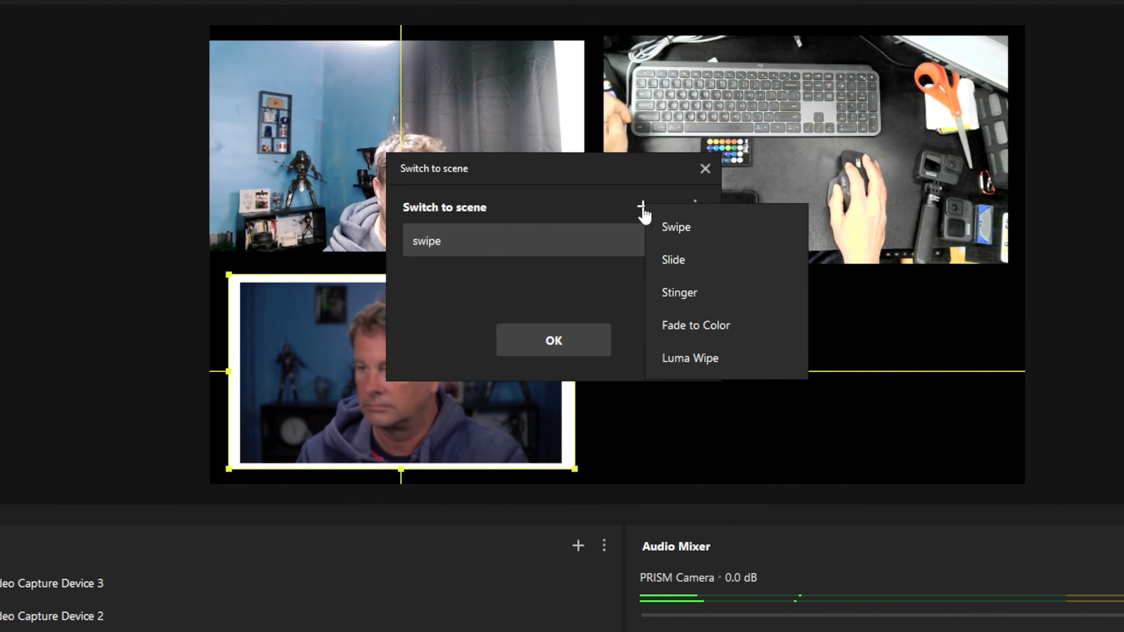
{"action": "left_click", "coordinate": [681, 293]}
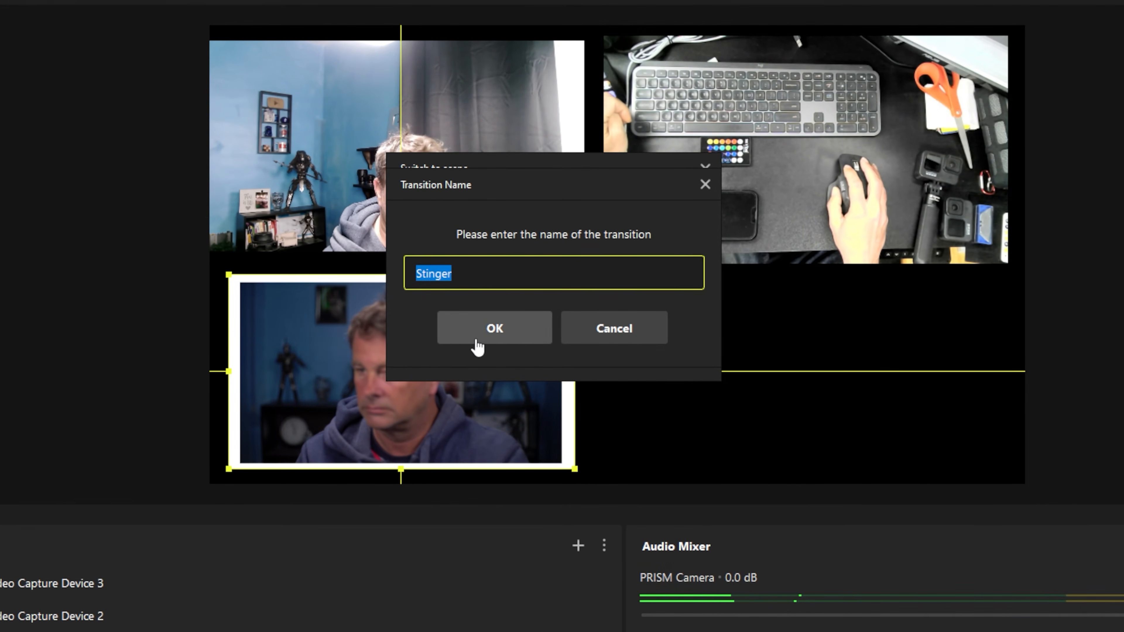
{"action": "type", "text": "s"}
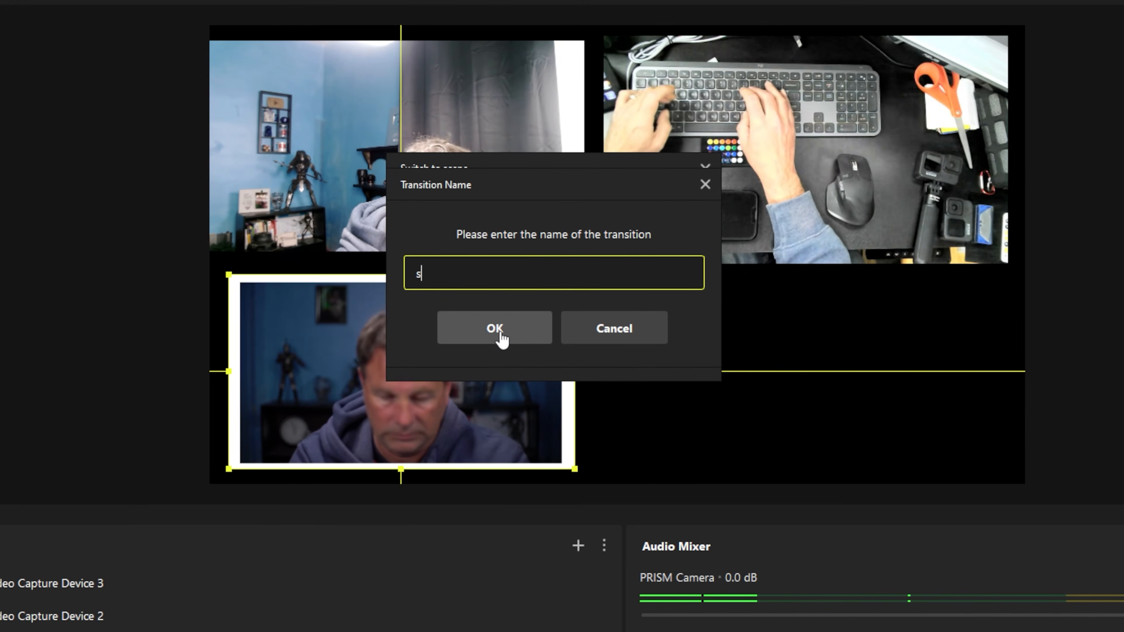
{"action": "type", "text": "wipe 22"}
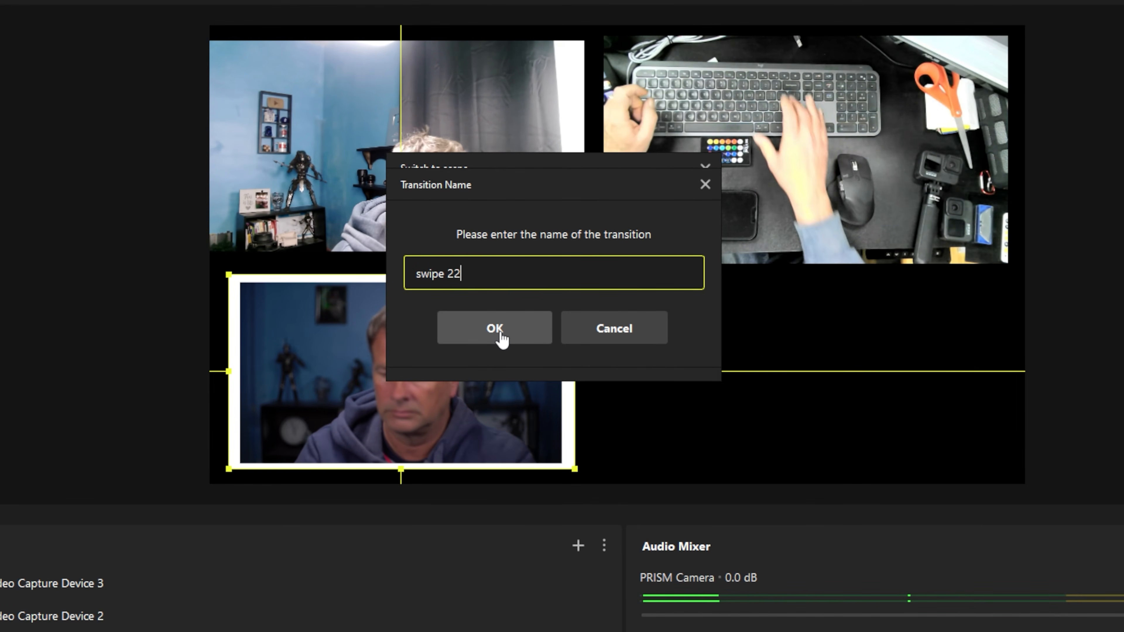
{"action": "key", "text": "BackSpace"}
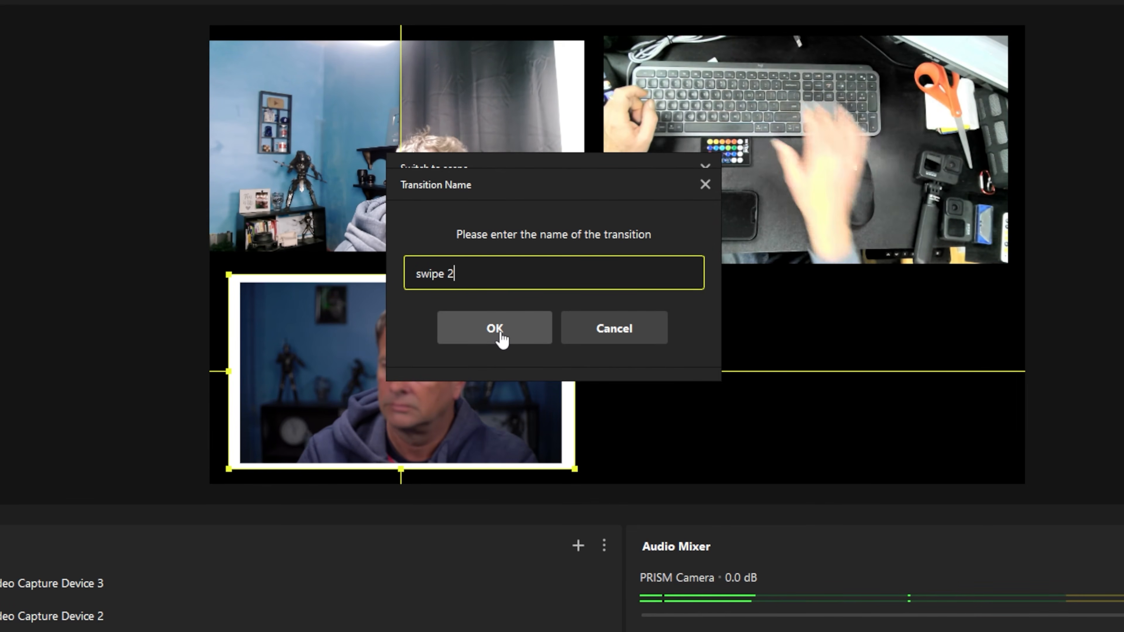
{"action": "left_click", "coordinate": [499, 337]}
Load swipe sting_VP9.webm as the swipe 2 video file and set its transition point to frame 30.
{"action": "left_click", "coordinate": [764, 182]}
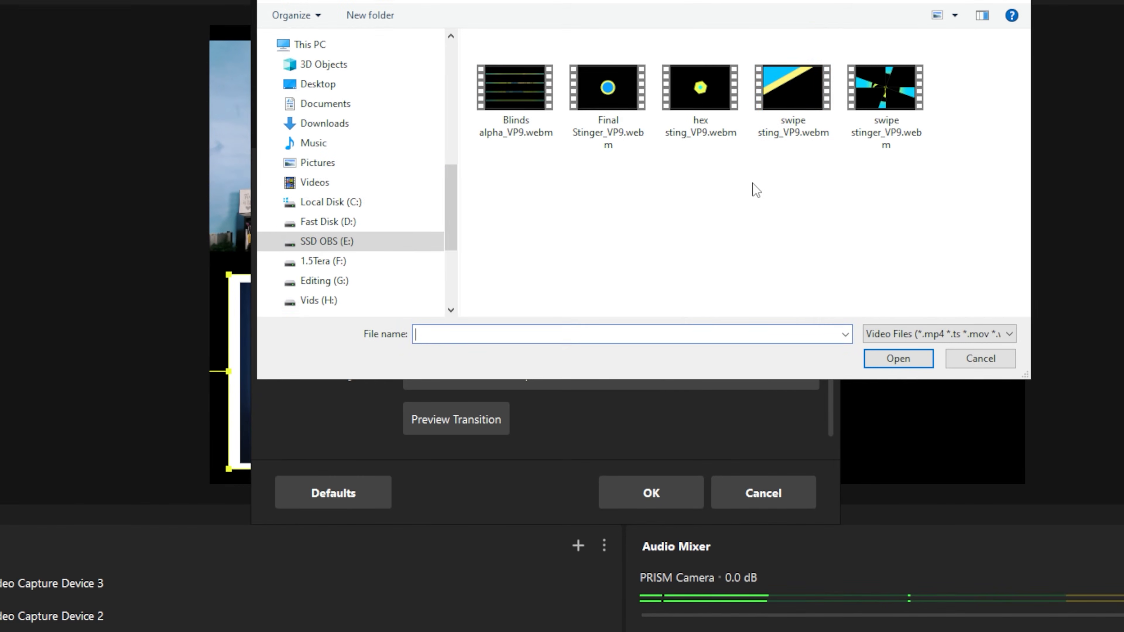
{"action": "left_click", "coordinate": [896, 359]}
{"action": "left_click", "coordinate": [708, 219]}
{"action": "left_click", "coordinate": [438, 288]}
{"action": "type", "text": "30"}
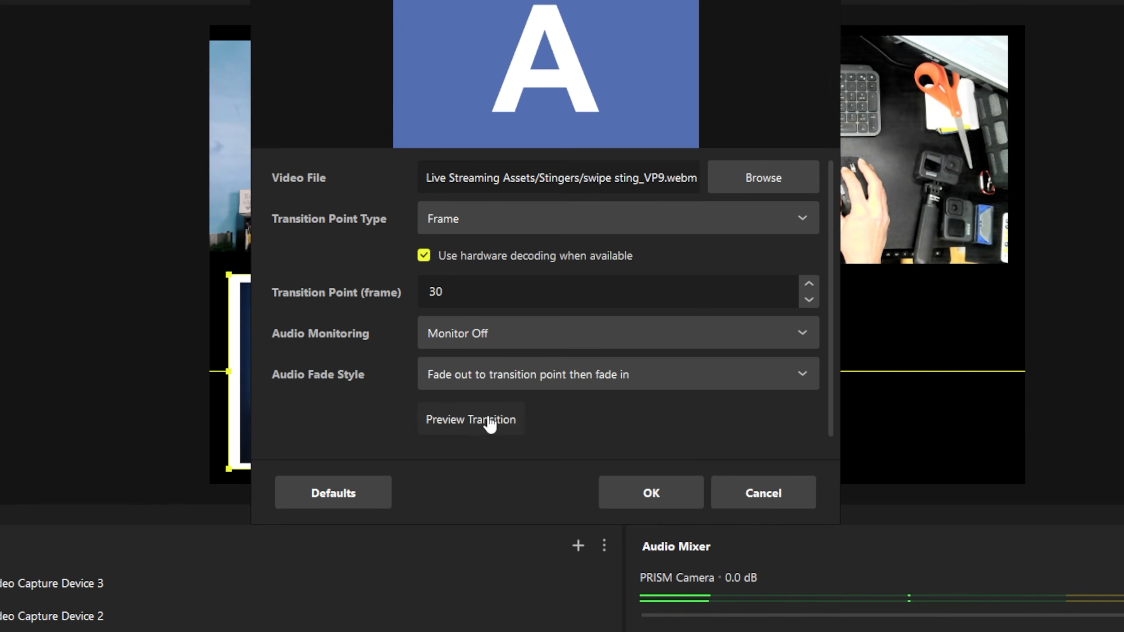
Preview the swipe 2 transition, then set its audio fade style to Crossfade and apply the settings.
{"action": "left_click", "coordinate": [492, 420]}
{"action": "left_click", "coordinate": [491, 381]}
{"action": "left_click", "coordinate": [458, 440]}
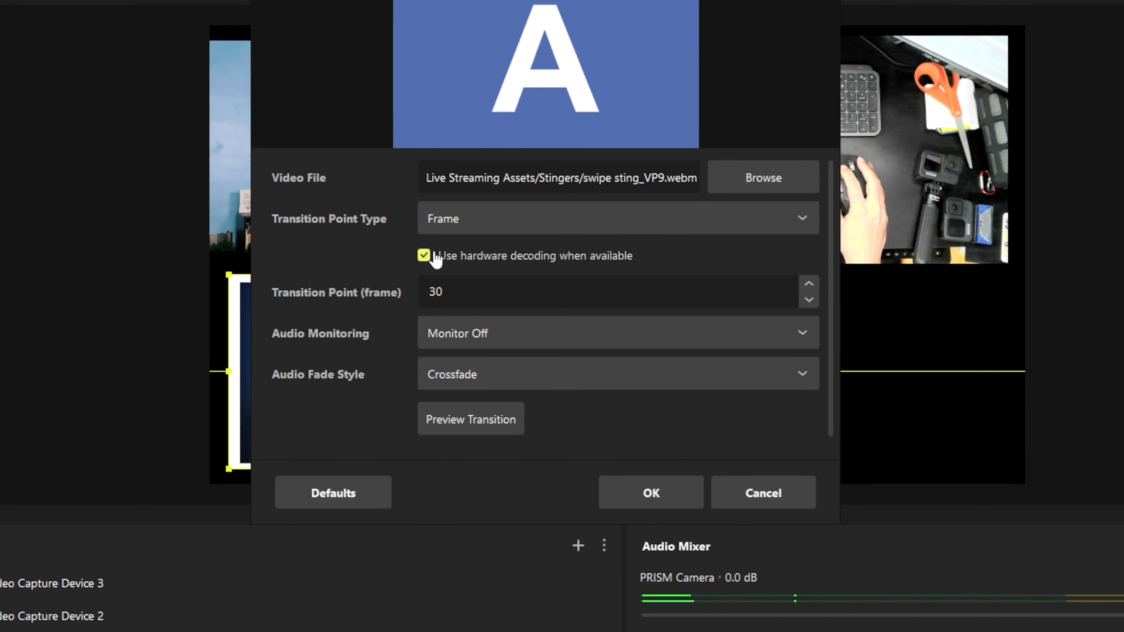
{"action": "left_click", "coordinate": [651, 494]}
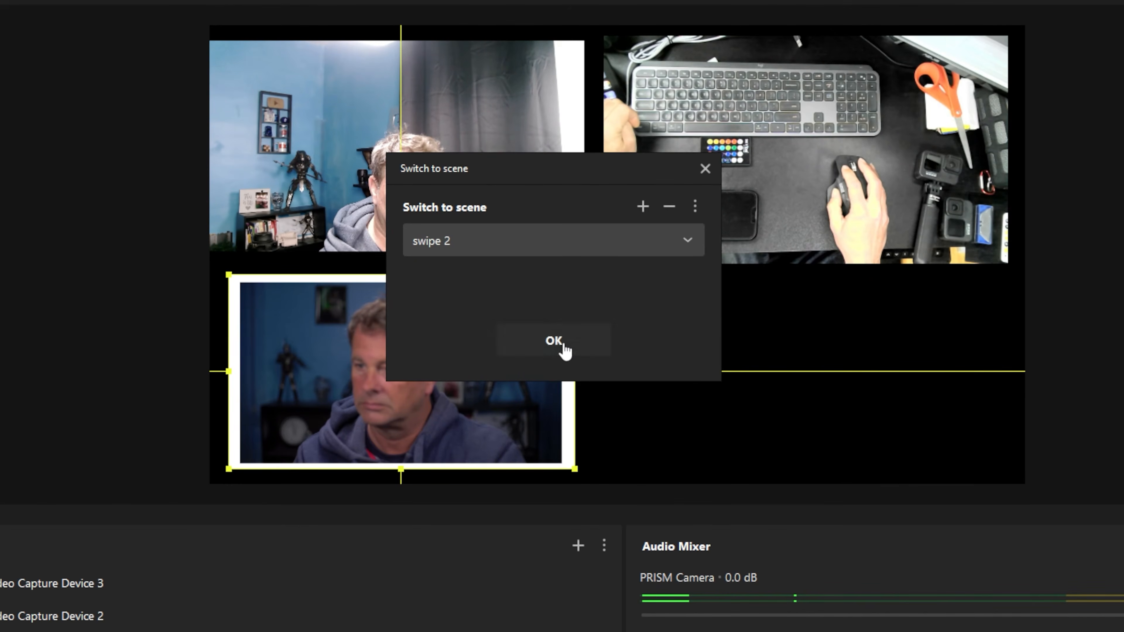
{"action": "left_click", "coordinate": [565, 349]}
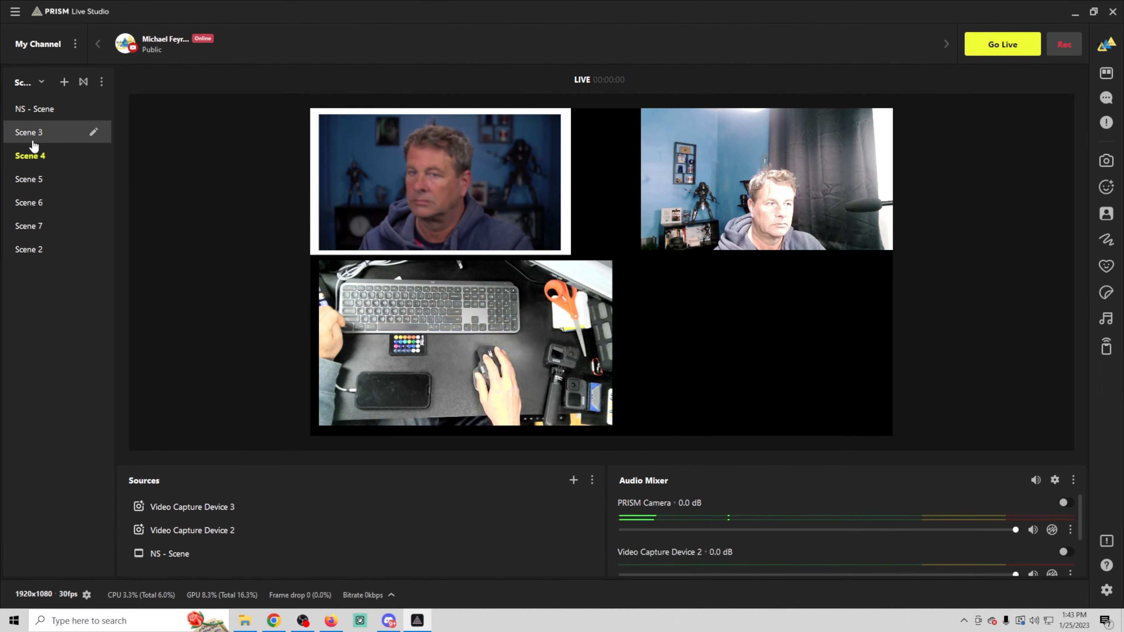
Test the swipe 2 transition by switching to Scene 3, and add a Stinger scene transition named full.
{"action": "left_click", "coordinate": [33, 141]}
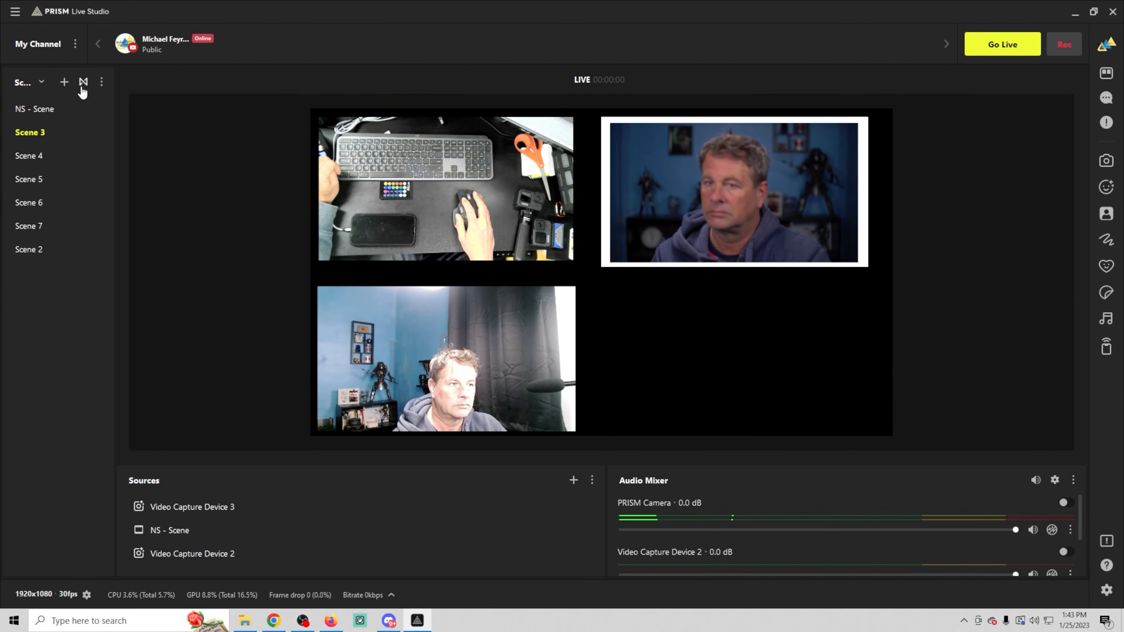
{"action": "left_click", "coordinate": [83, 82]}
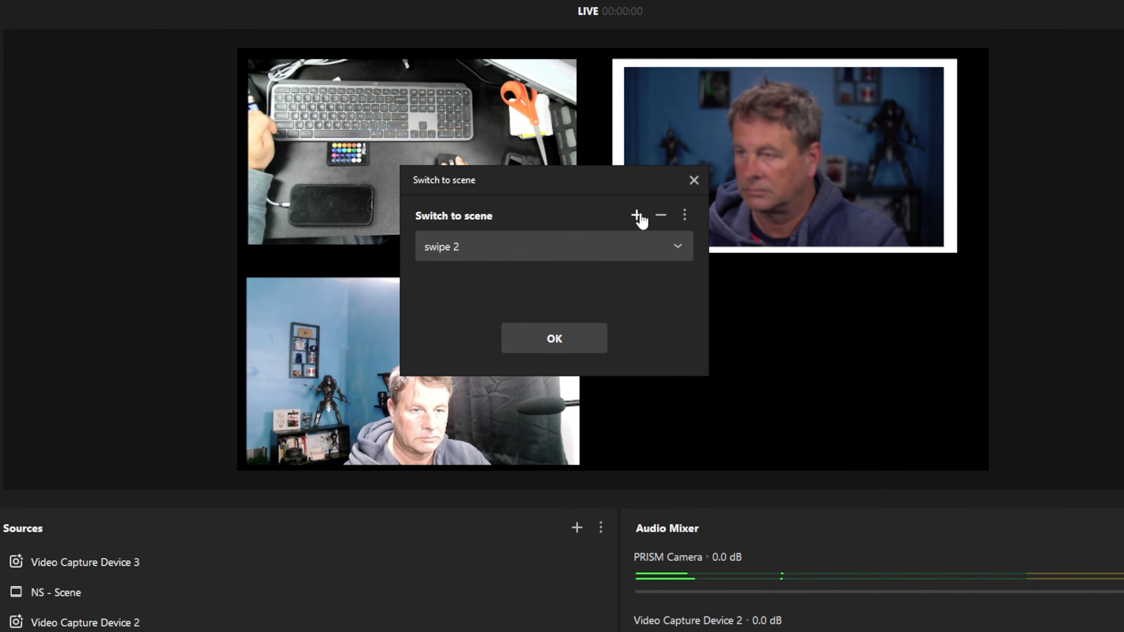
{"action": "left_click", "coordinate": [619, 238]}
{"action": "left_click", "coordinate": [664, 300]}
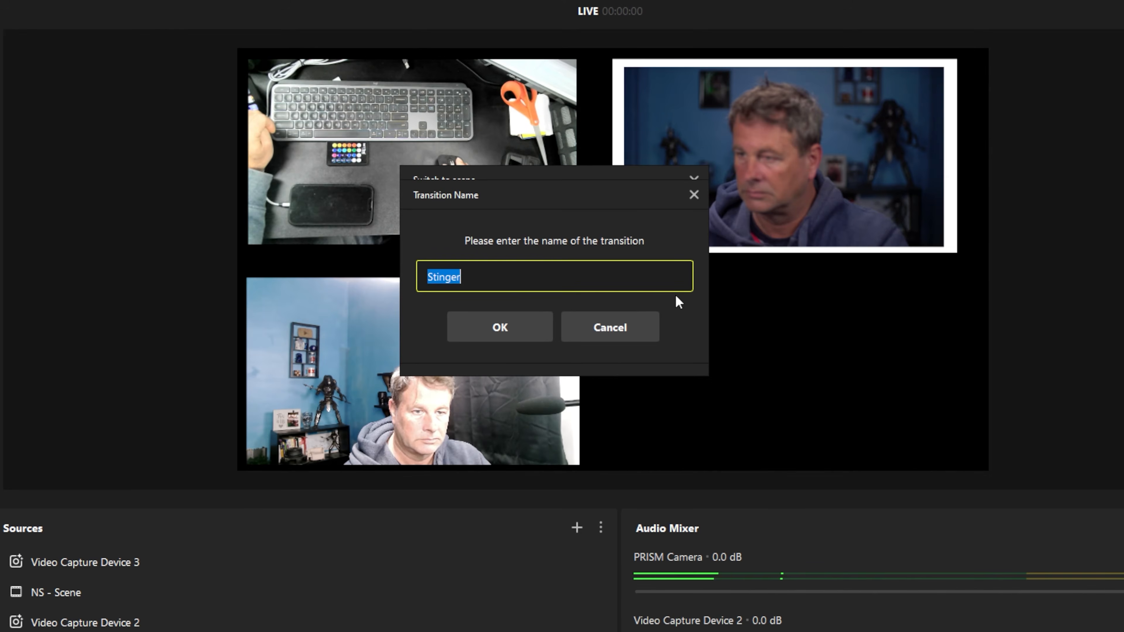
{"action": "type", "text": "full"}
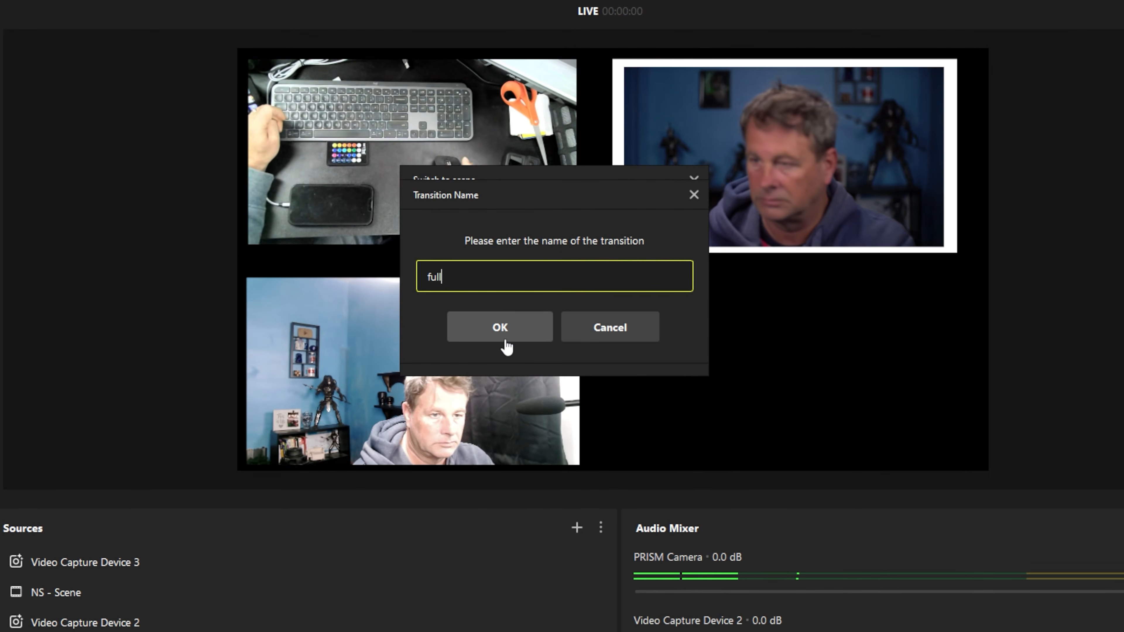
{"action": "left_click", "coordinate": [506, 342]}
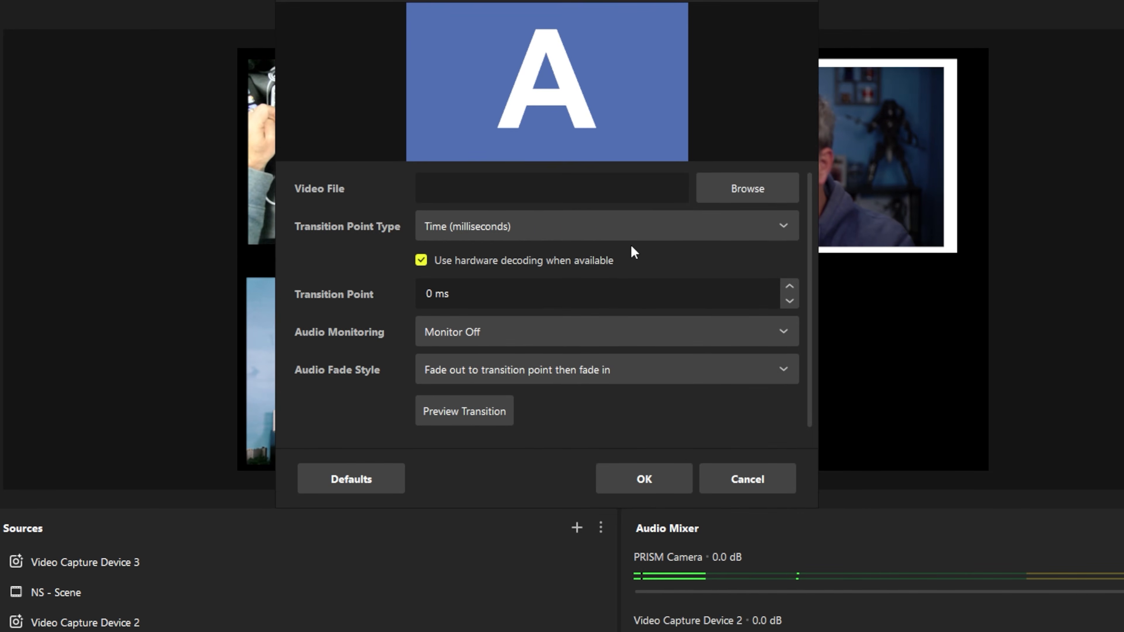
Load Full screen Transition.webm as the full transition's video file, preview it, and set its transition point to frame 60.
{"action": "left_click", "coordinate": [739, 193]}
{"action": "left_click", "coordinate": [870, 357]}
{"action": "left_click", "coordinate": [522, 228]}
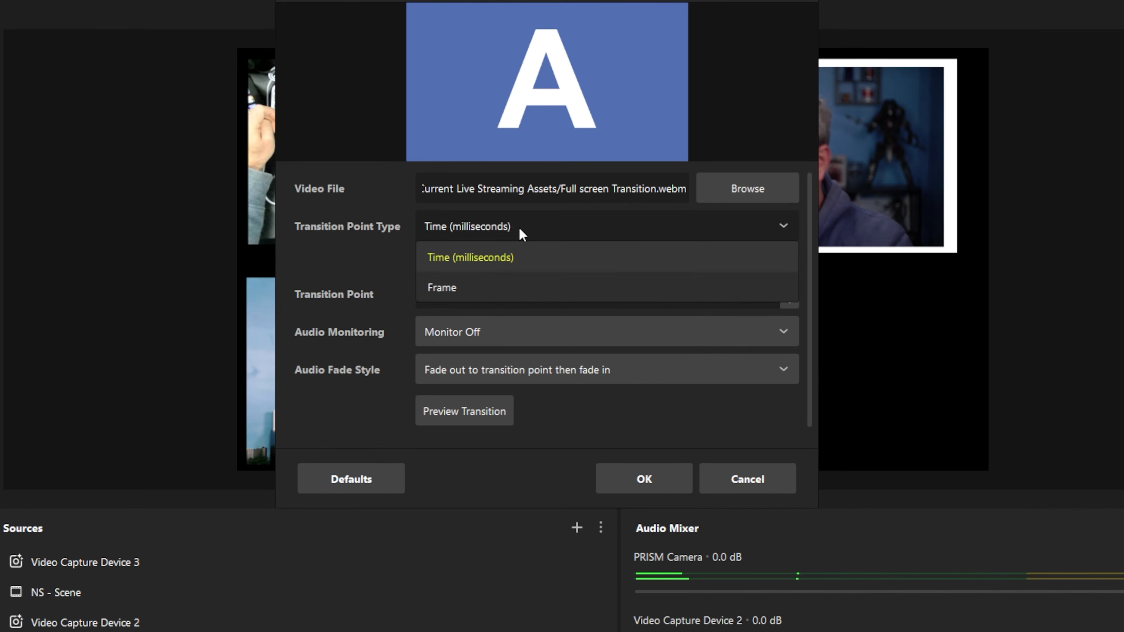
{"action": "left_click", "coordinate": [481, 288]}
{"action": "left_click", "coordinate": [475, 412]}
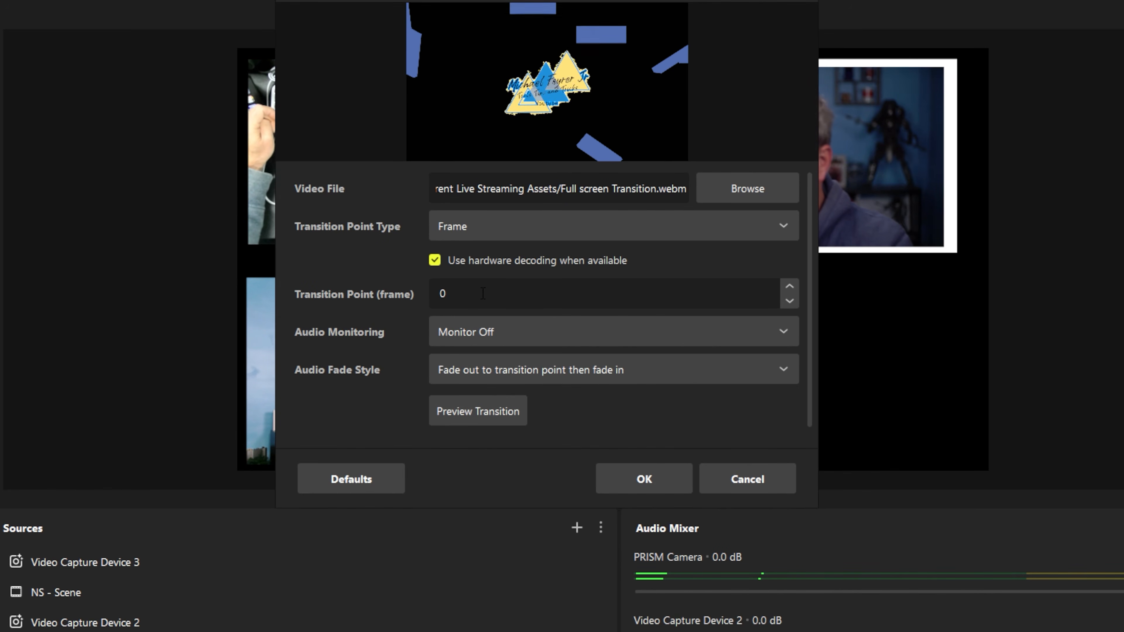
{"action": "double_click", "coordinate": [505, 297]}
{"action": "type", "text": "60"}
Apply the Crossfade audio fade style to the full transition and test it by switching to Scene 4.
{"action": "left_click", "coordinate": [562, 370]}
{"action": "left_click", "coordinate": [463, 427]}
{"action": "left_click", "coordinate": [648, 479]}
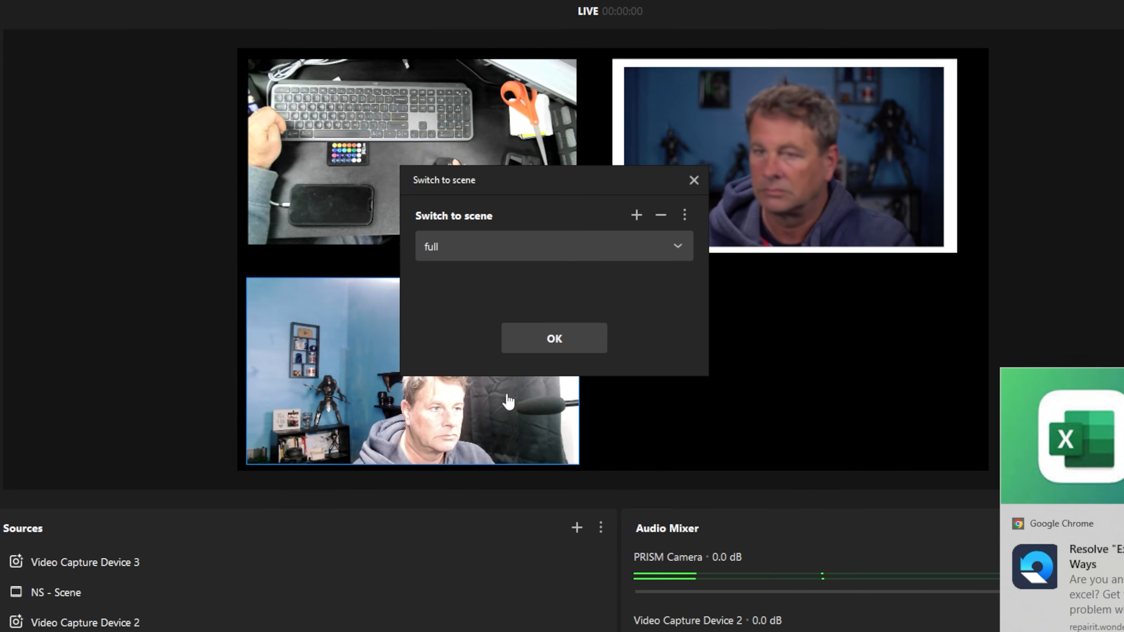
{"action": "left_click", "coordinate": [555, 340]}
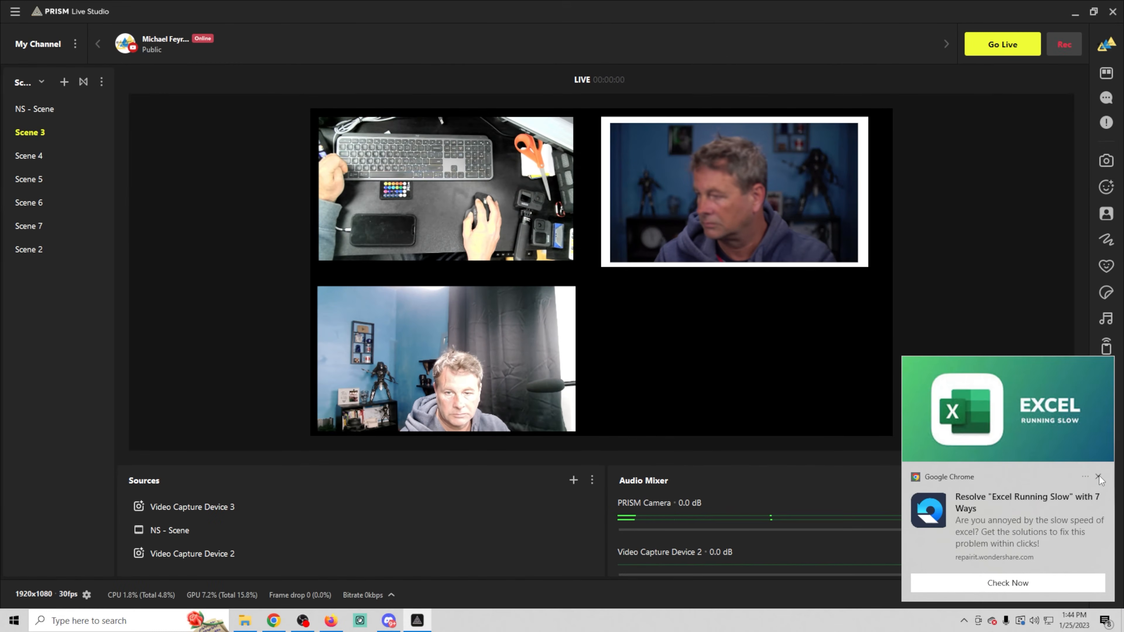
{"action": "left_click", "coordinate": [1099, 477]}
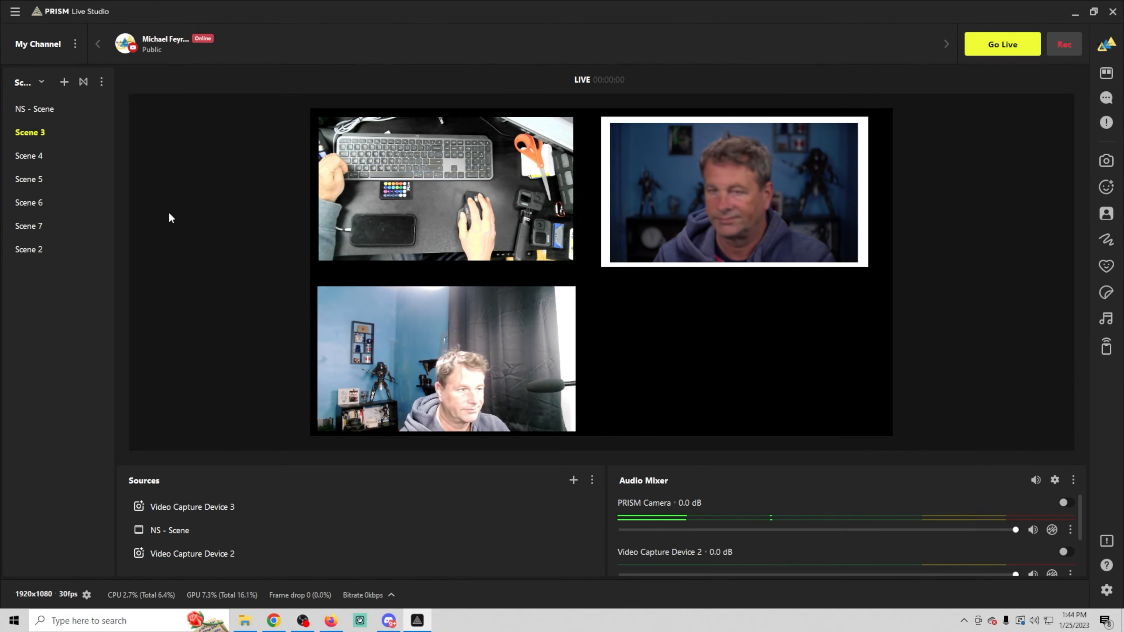
{"action": "left_click", "coordinate": [38, 156]}
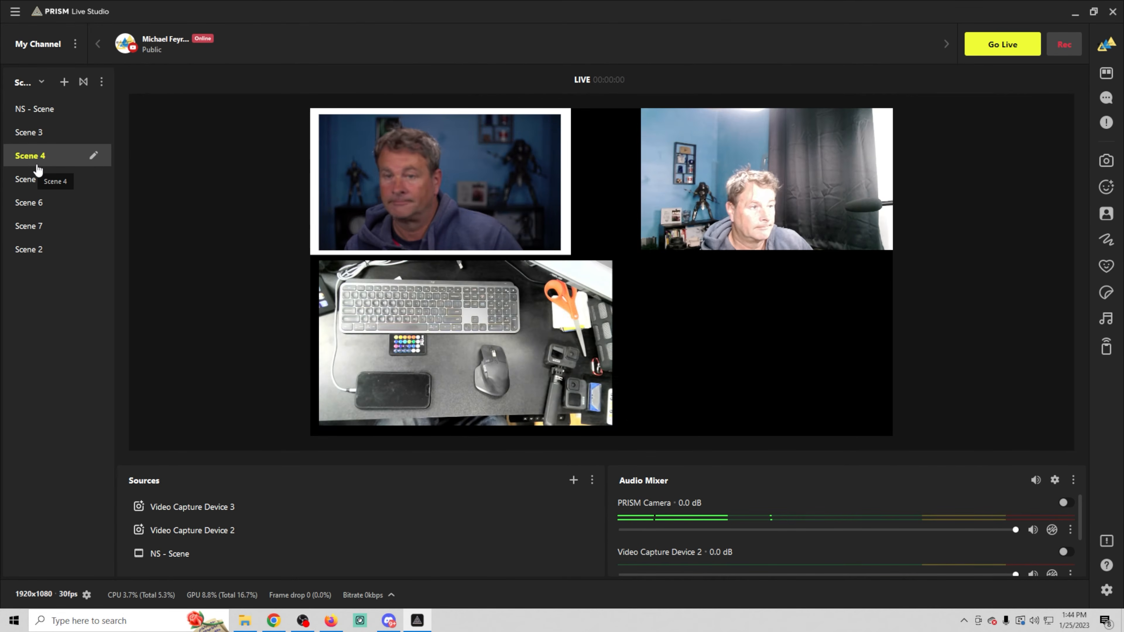
Set the full transition's transition point to frame 70 and test it by switching to Scene 3.
{"action": "left_click", "coordinate": [83, 82]}
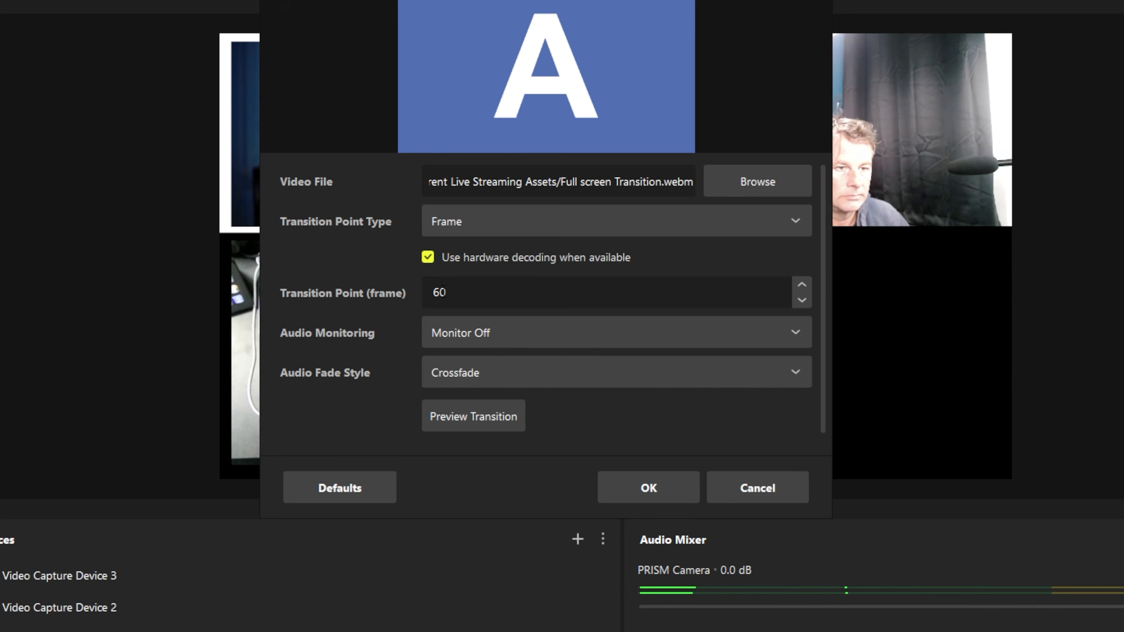
{"action": "type", "text": "70"}
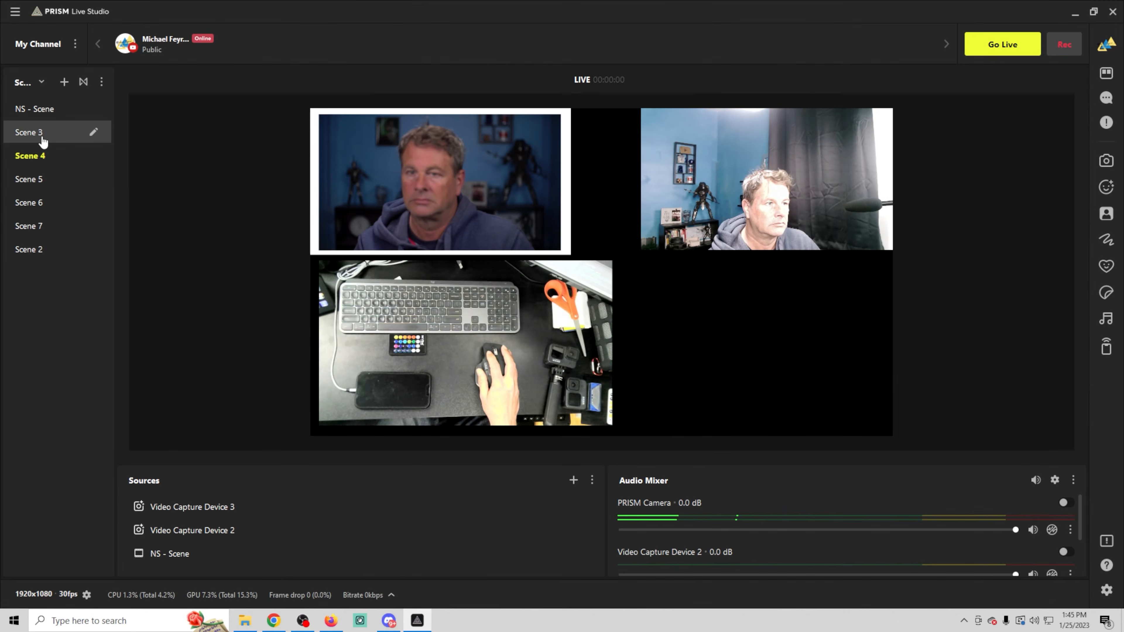
{"action": "left_click", "coordinate": [42, 141]}
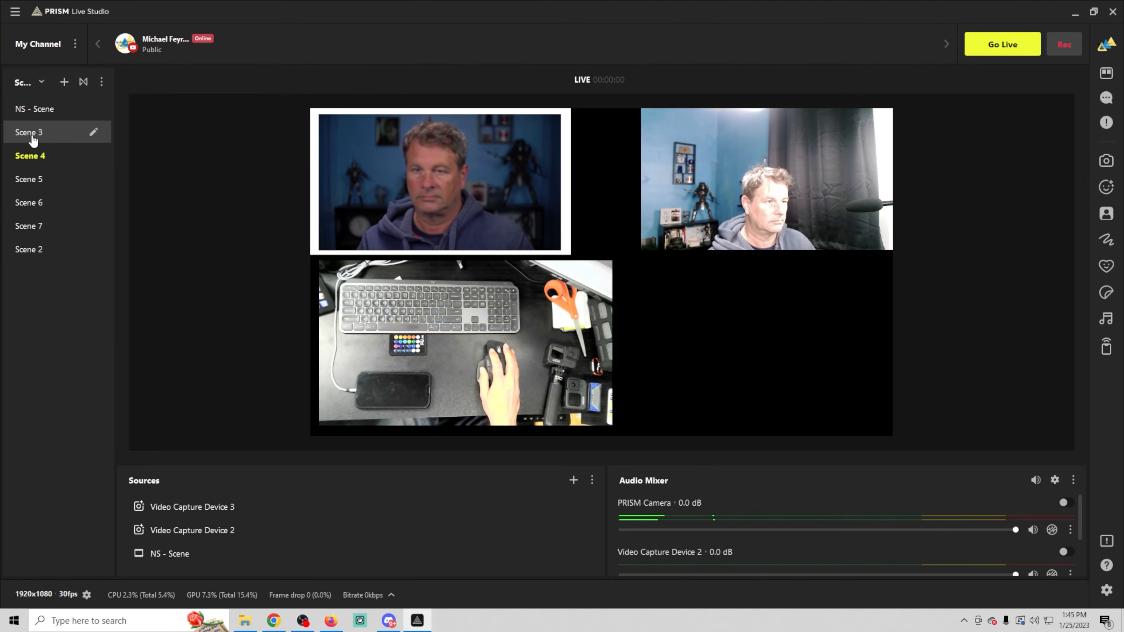
Set the transition override to swipe for Scene 3 and to full for Scene 4.
{"action": "right_click", "coordinate": [29, 139]}
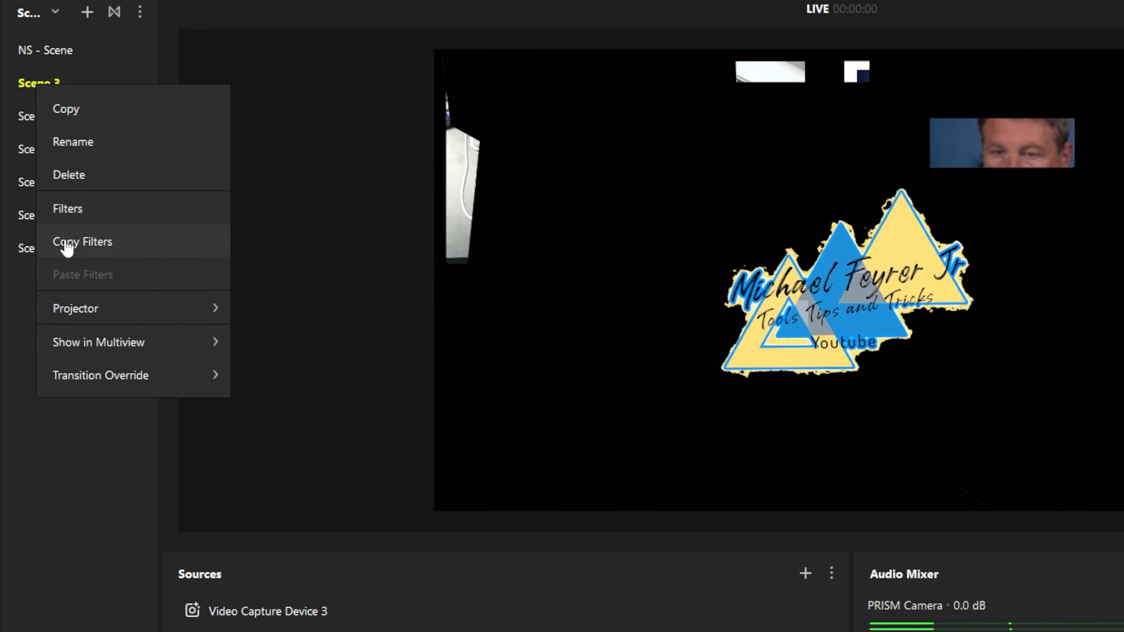
{"action": "mouse_move", "coordinate": [138, 379]}
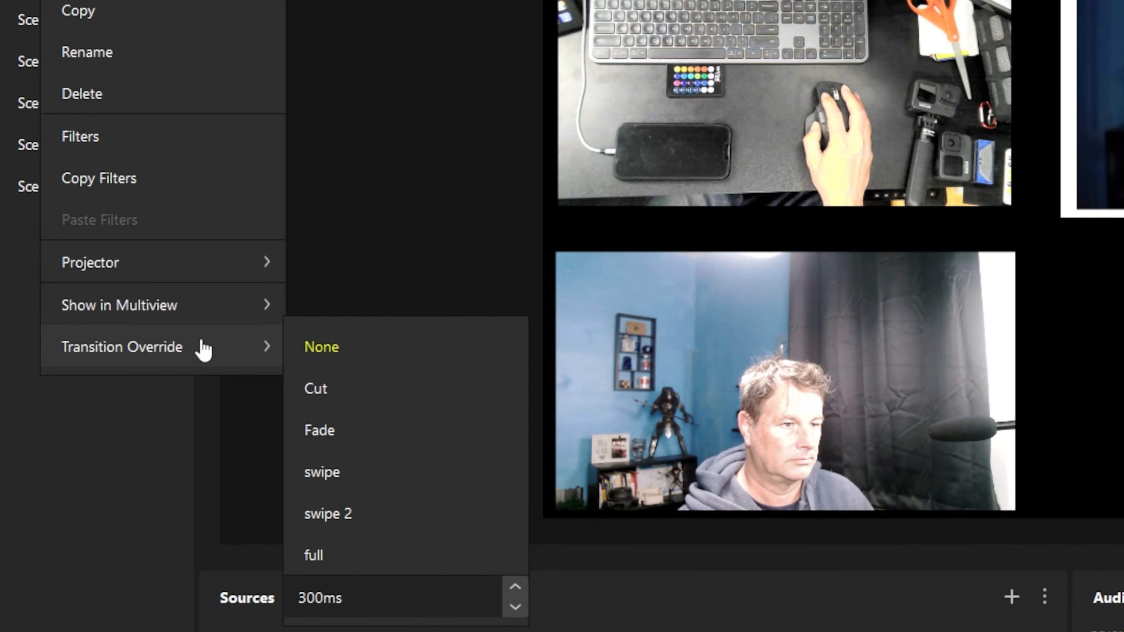
{"action": "left_click", "coordinate": [379, 473]}
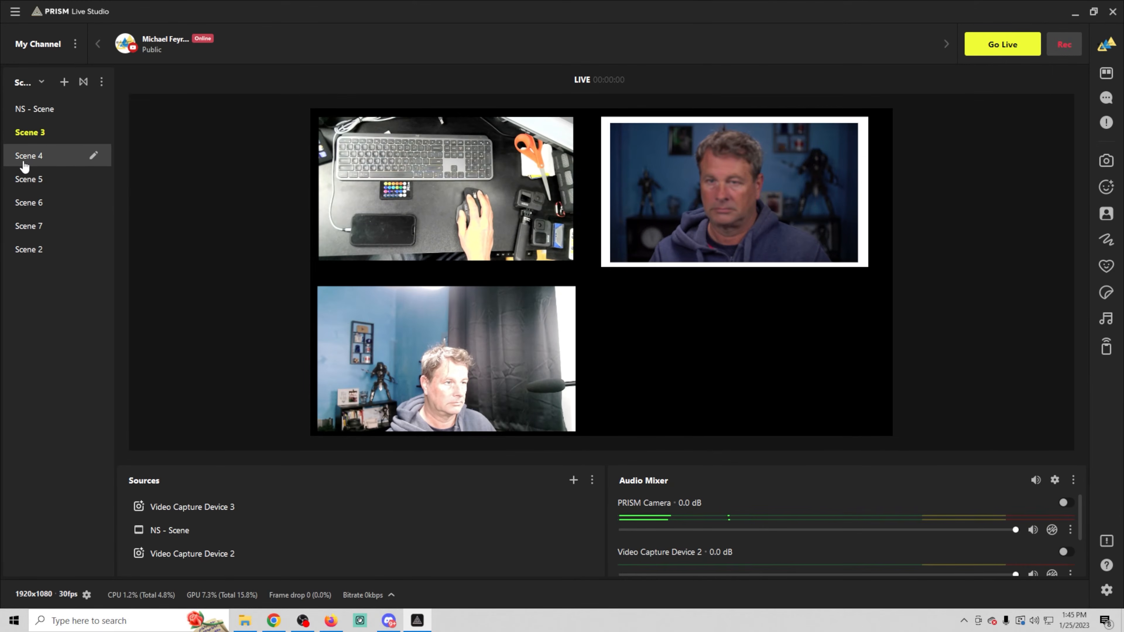
{"action": "right_click", "coordinate": [25, 166]}
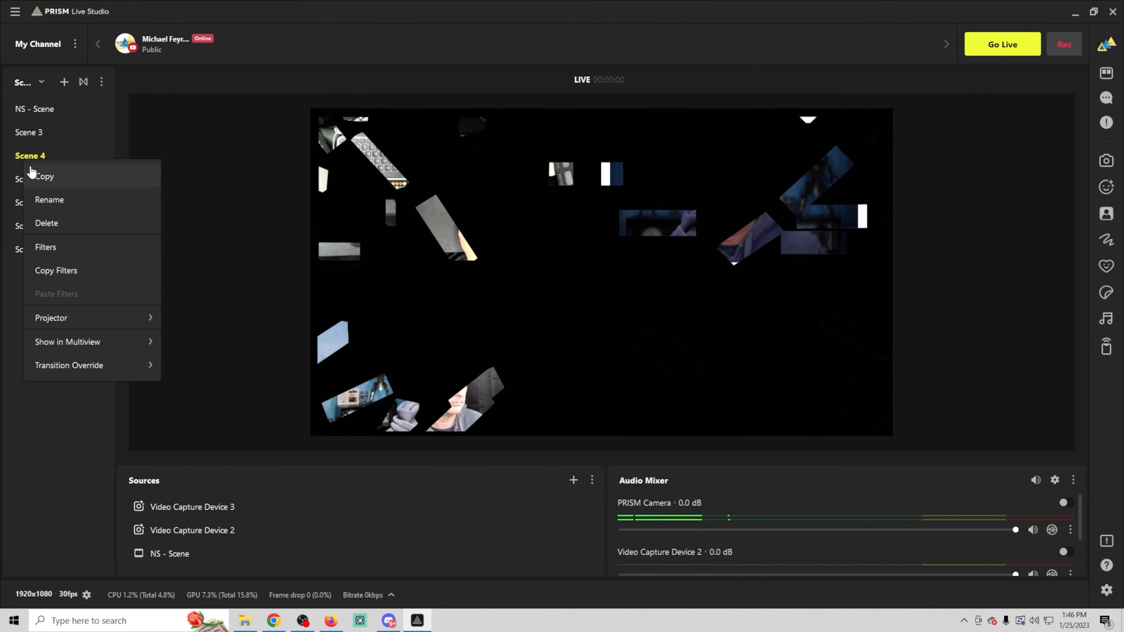
{"action": "mouse_move", "coordinate": [75, 327]}
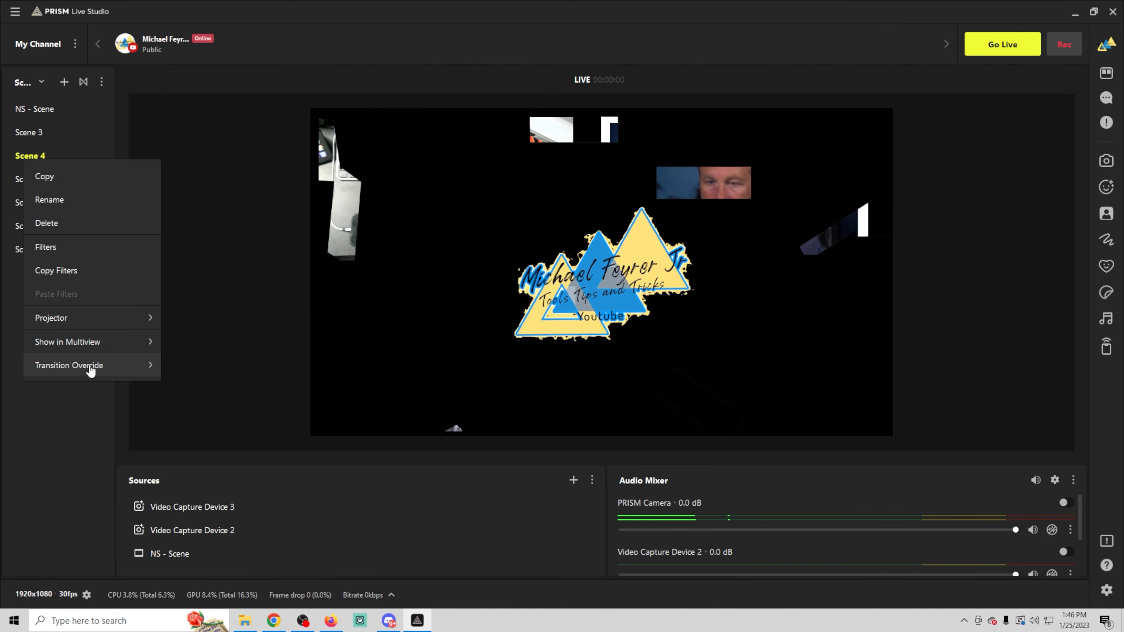
{"action": "mouse_move", "coordinate": [91, 371]}
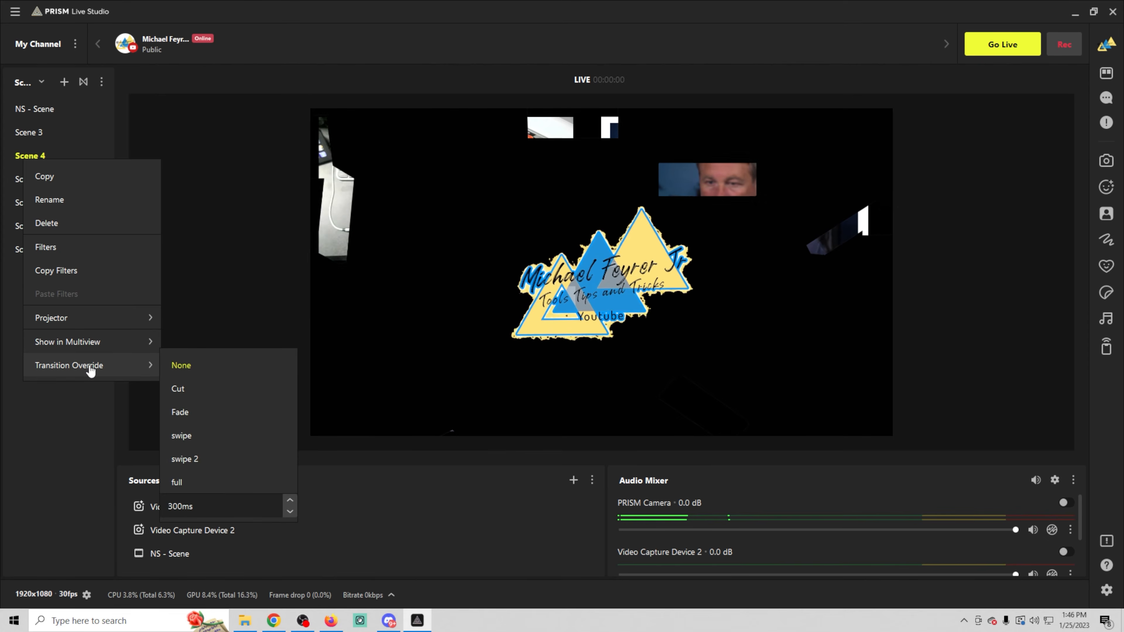
{"action": "left_click", "coordinate": [204, 484]}
Set the transition override to swipe for Scene 5 and to swipe 2 for Scene 6.
{"action": "right_click", "coordinate": [31, 186]}
{"action": "mouse_move", "coordinate": [117, 371]}
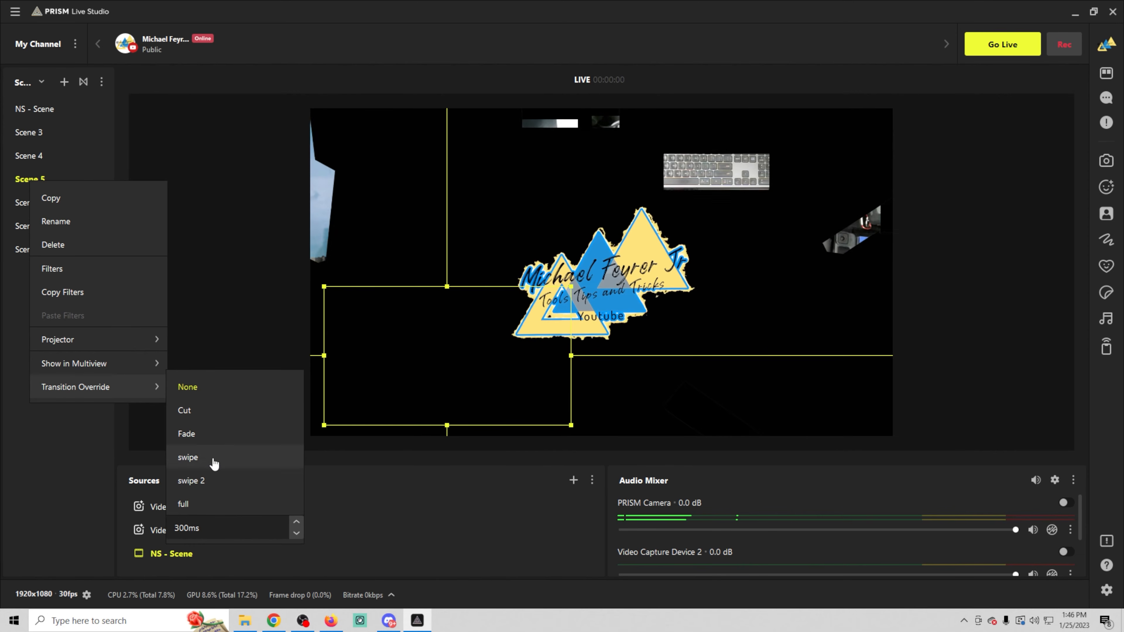
{"action": "left_click", "coordinate": [209, 462]}
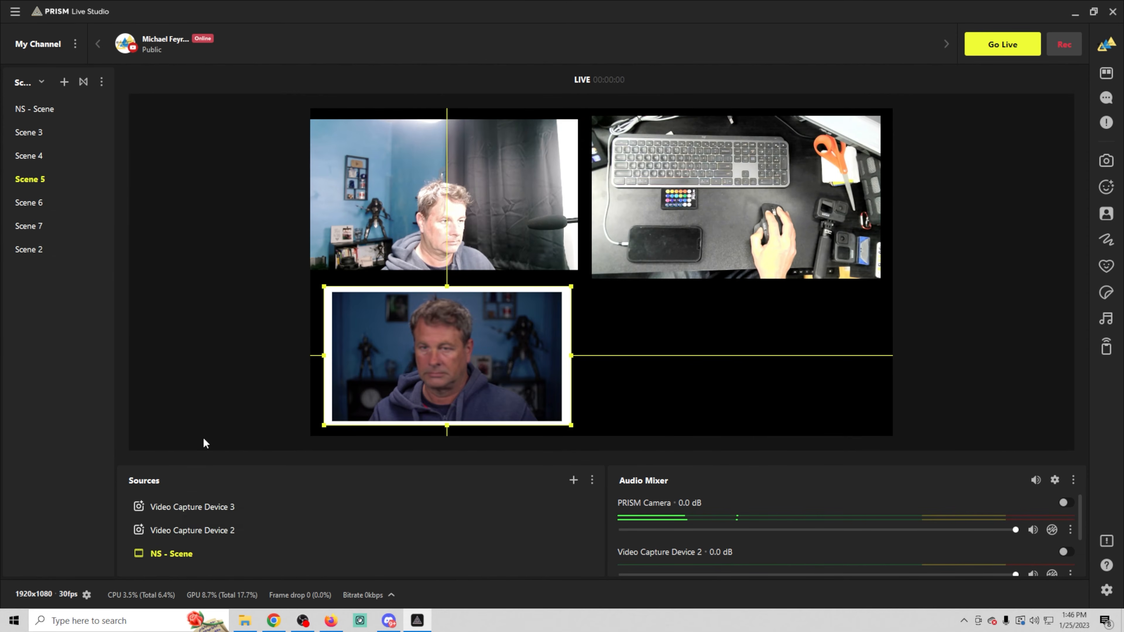
{"action": "left_click", "coordinate": [28, 202]}
{"action": "right_click", "coordinate": [29, 205]}
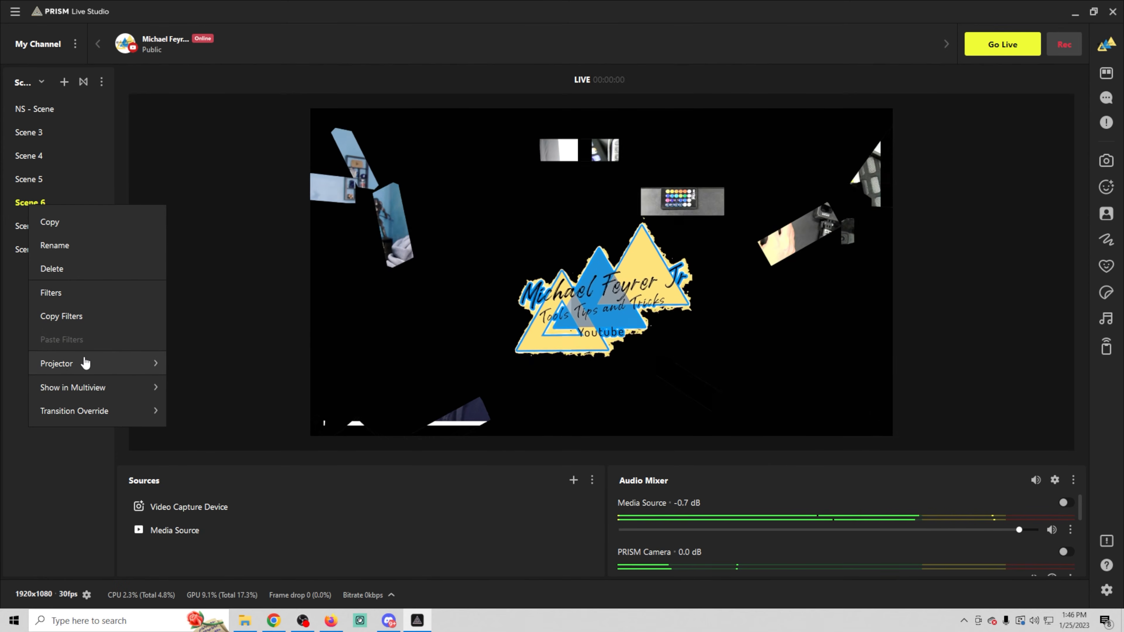
{"action": "mouse_move", "coordinate": [88, 372]}
{"action": "mouse_move", "coordinate": [91, 417]}
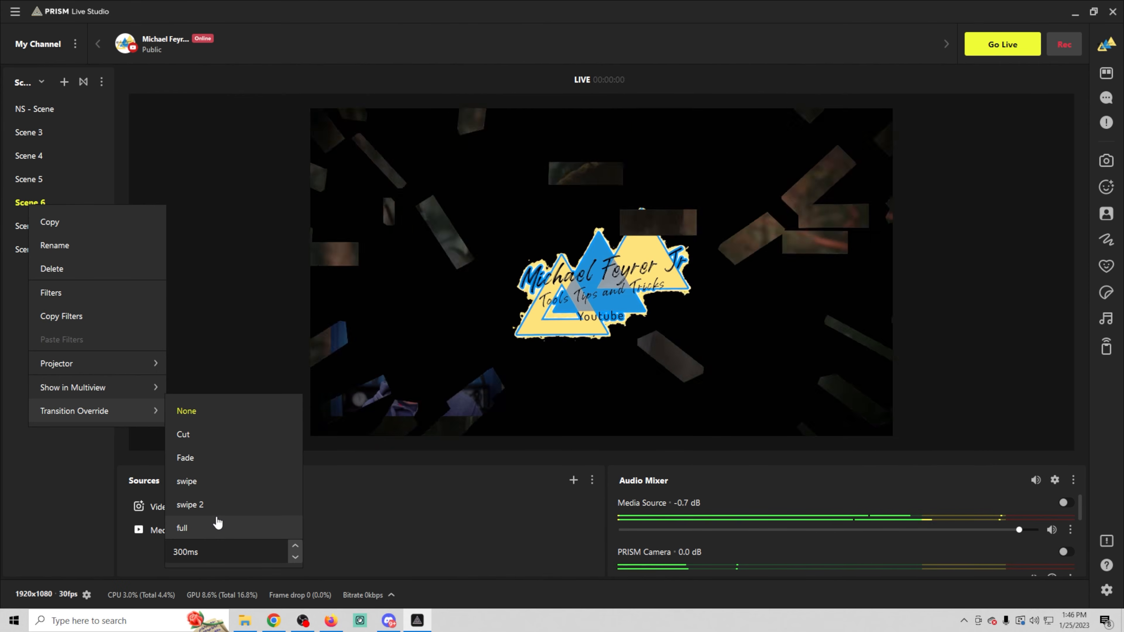
{"action": "left_click", "coordinate": [214, 506]}
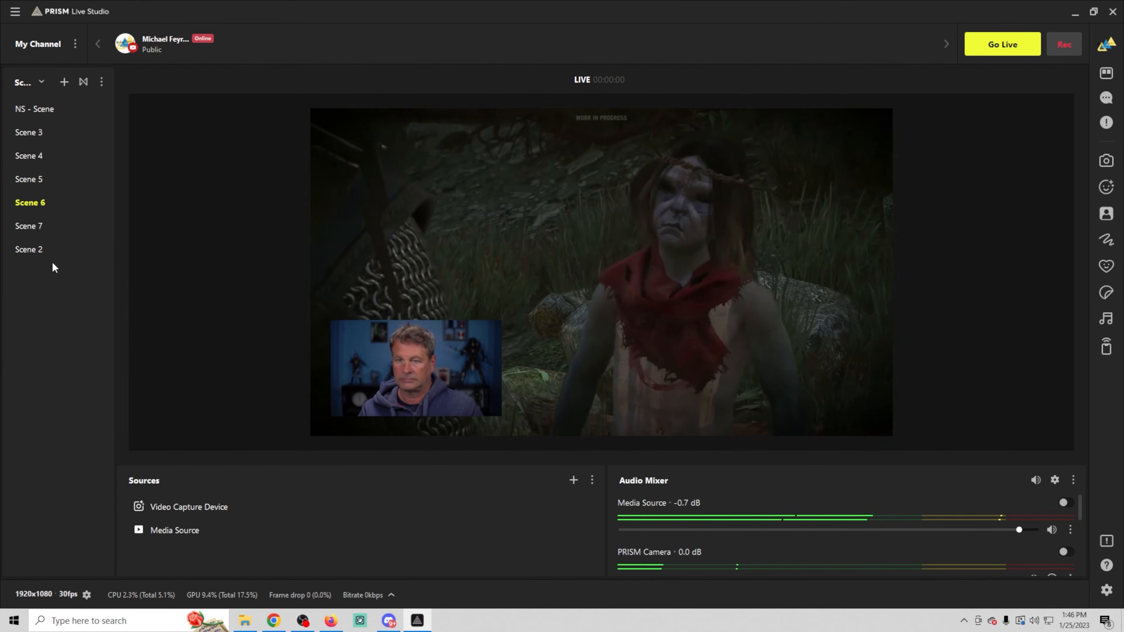
Test the transition overrides by switching to Scene 5 and Scene 4.
{"action": "left_click", "coordinate": [38, 184]}
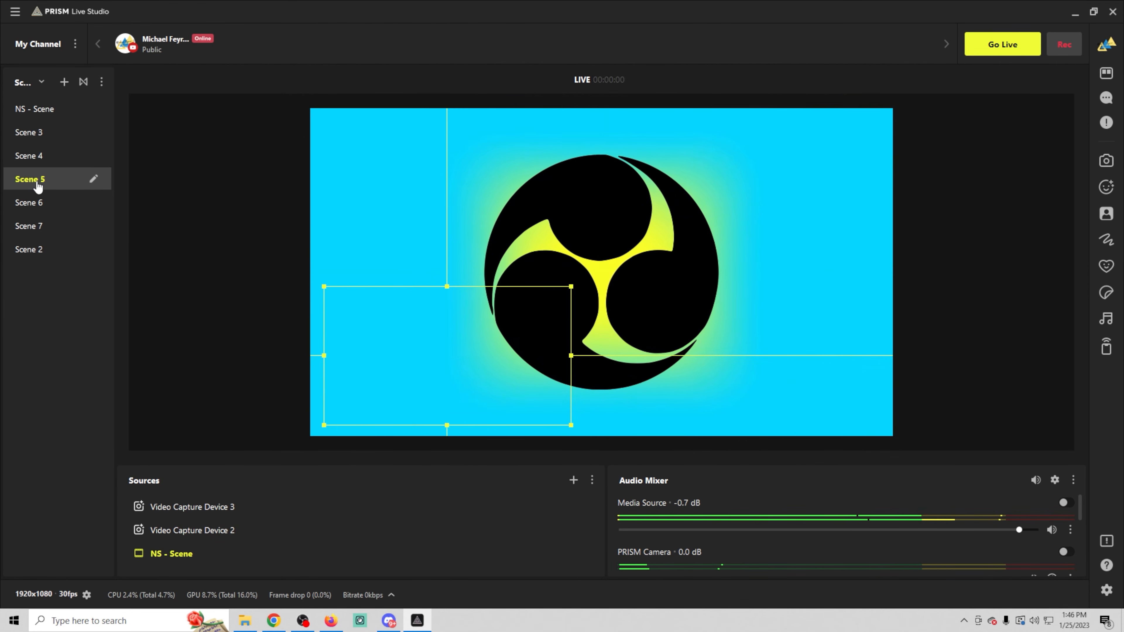
{"action": "left_click", "coordinate": [39, 163]}
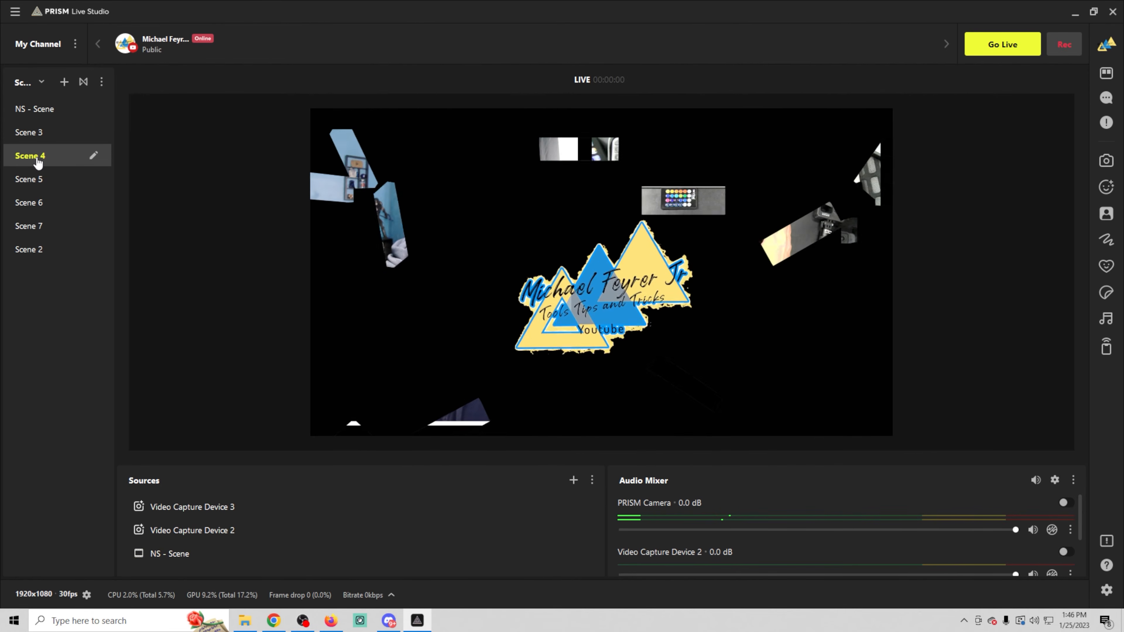